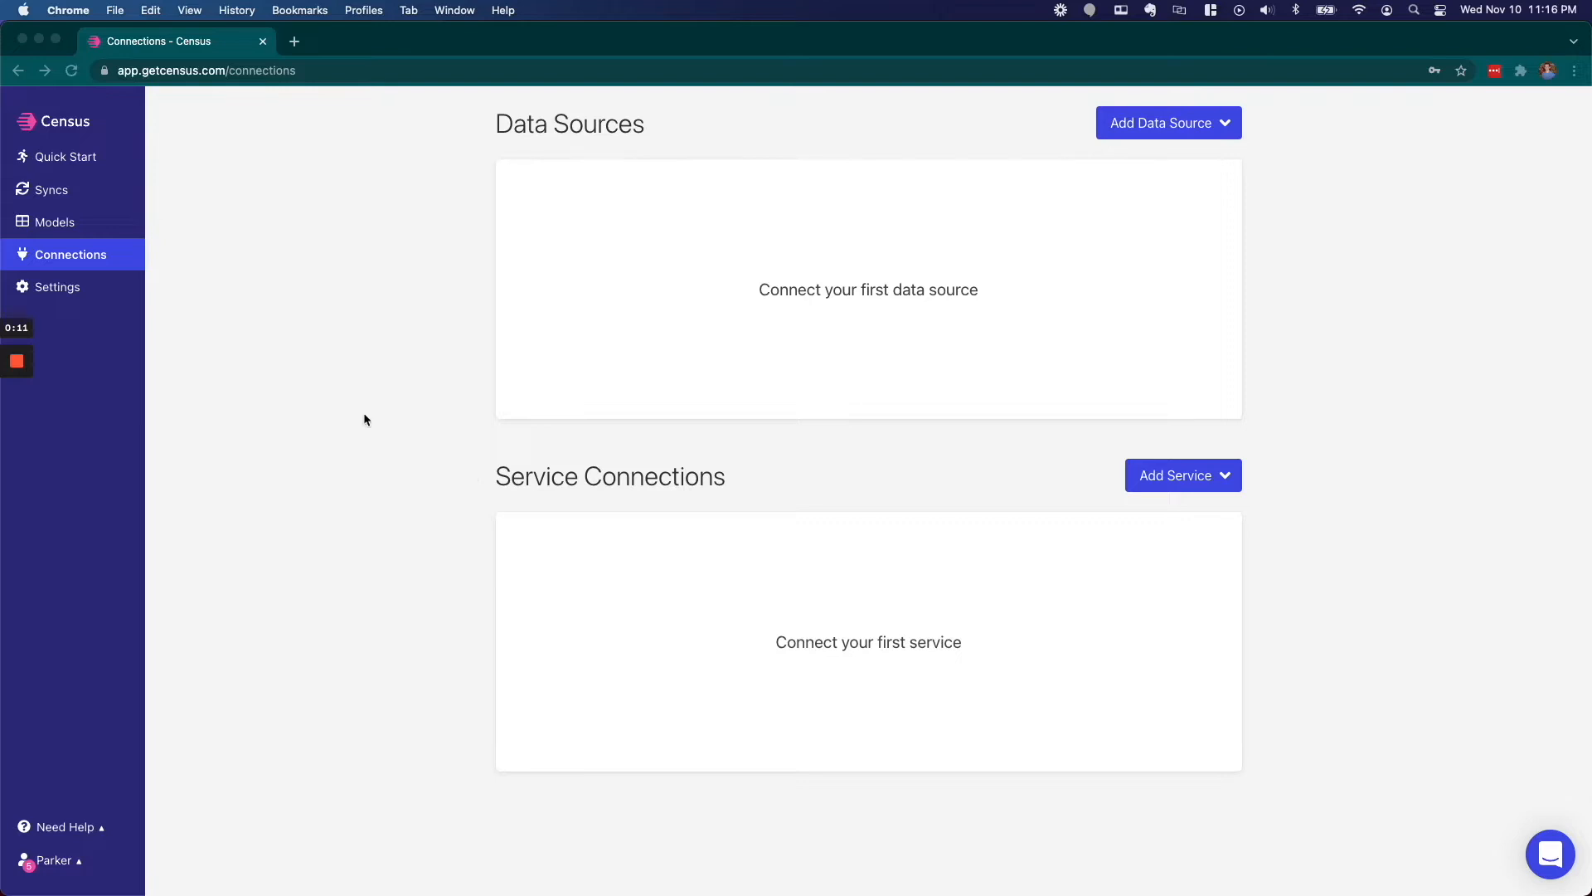
- Add a Snowflake data source and test it until all four connection checks pass
left_click(97, 255)
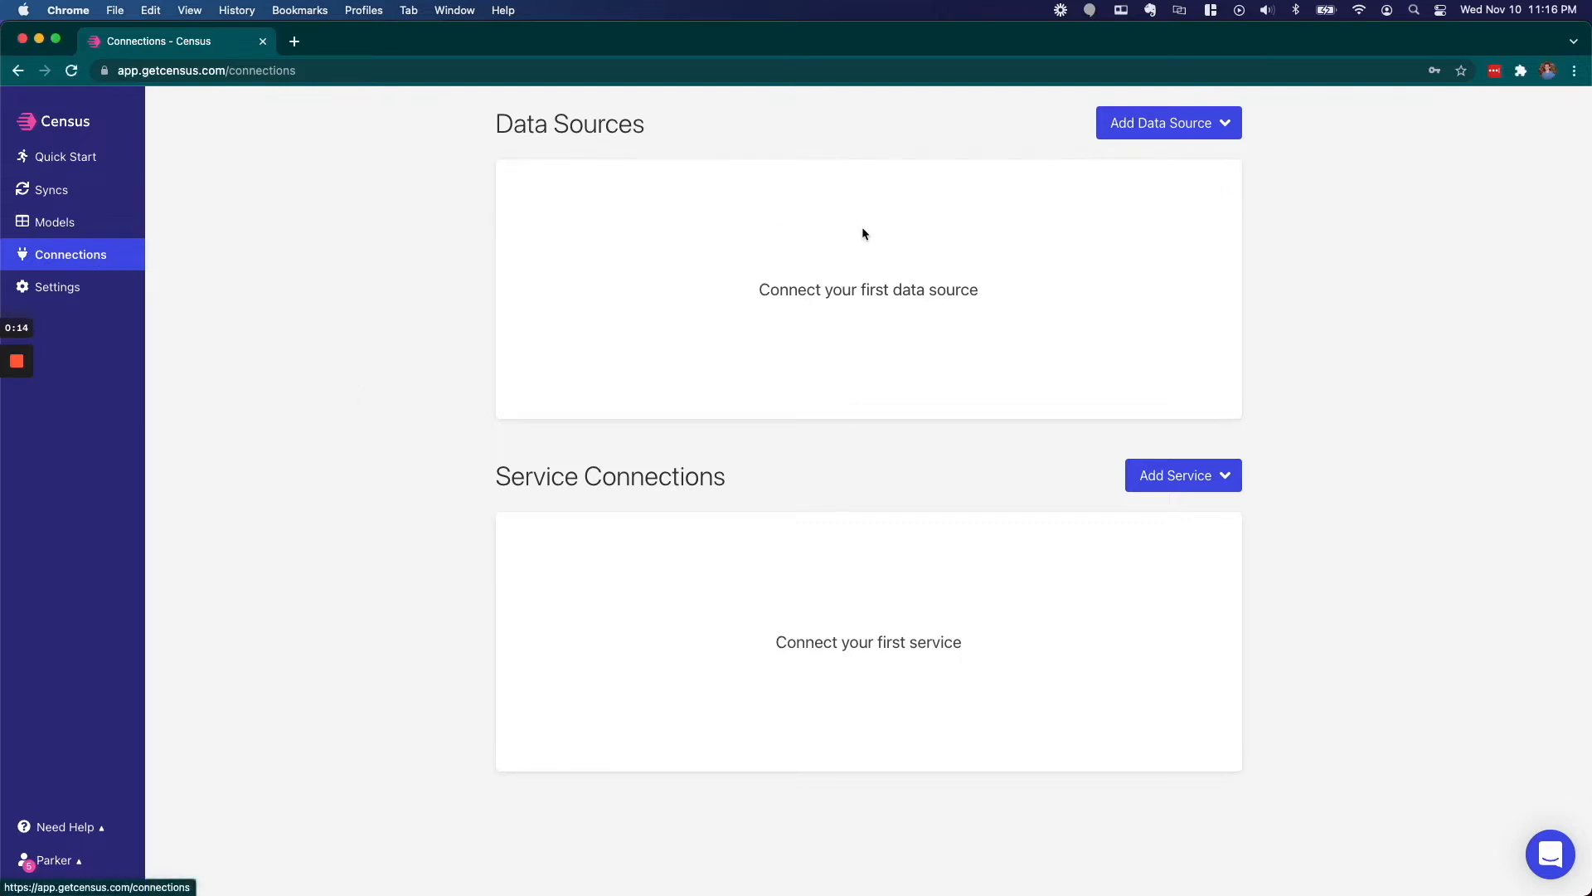
left_click(1196, 132)
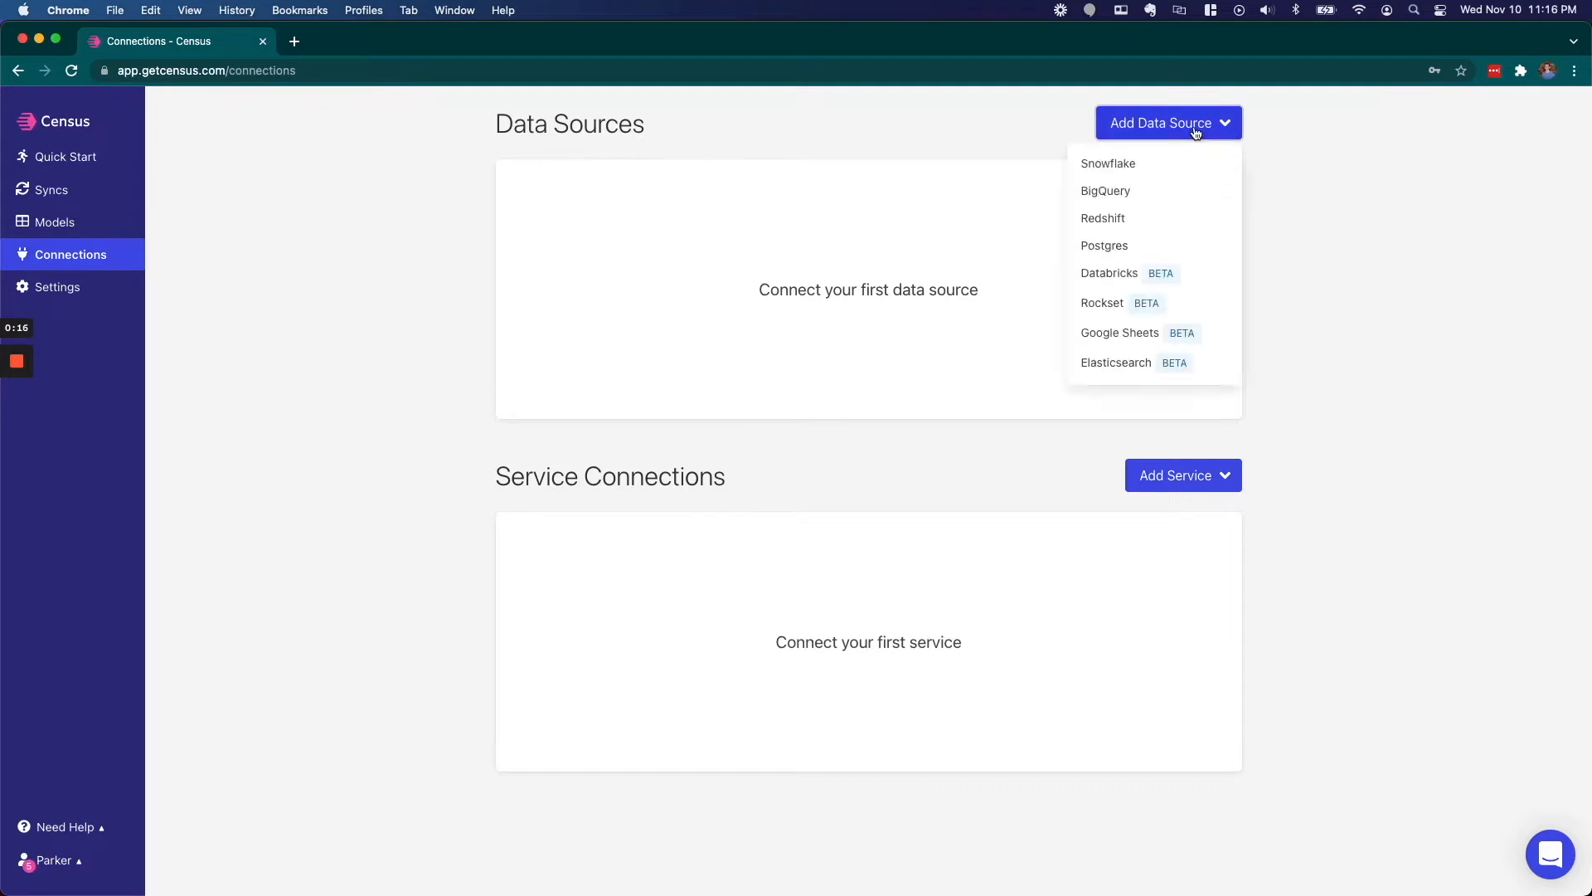
left_click(1123, 169)
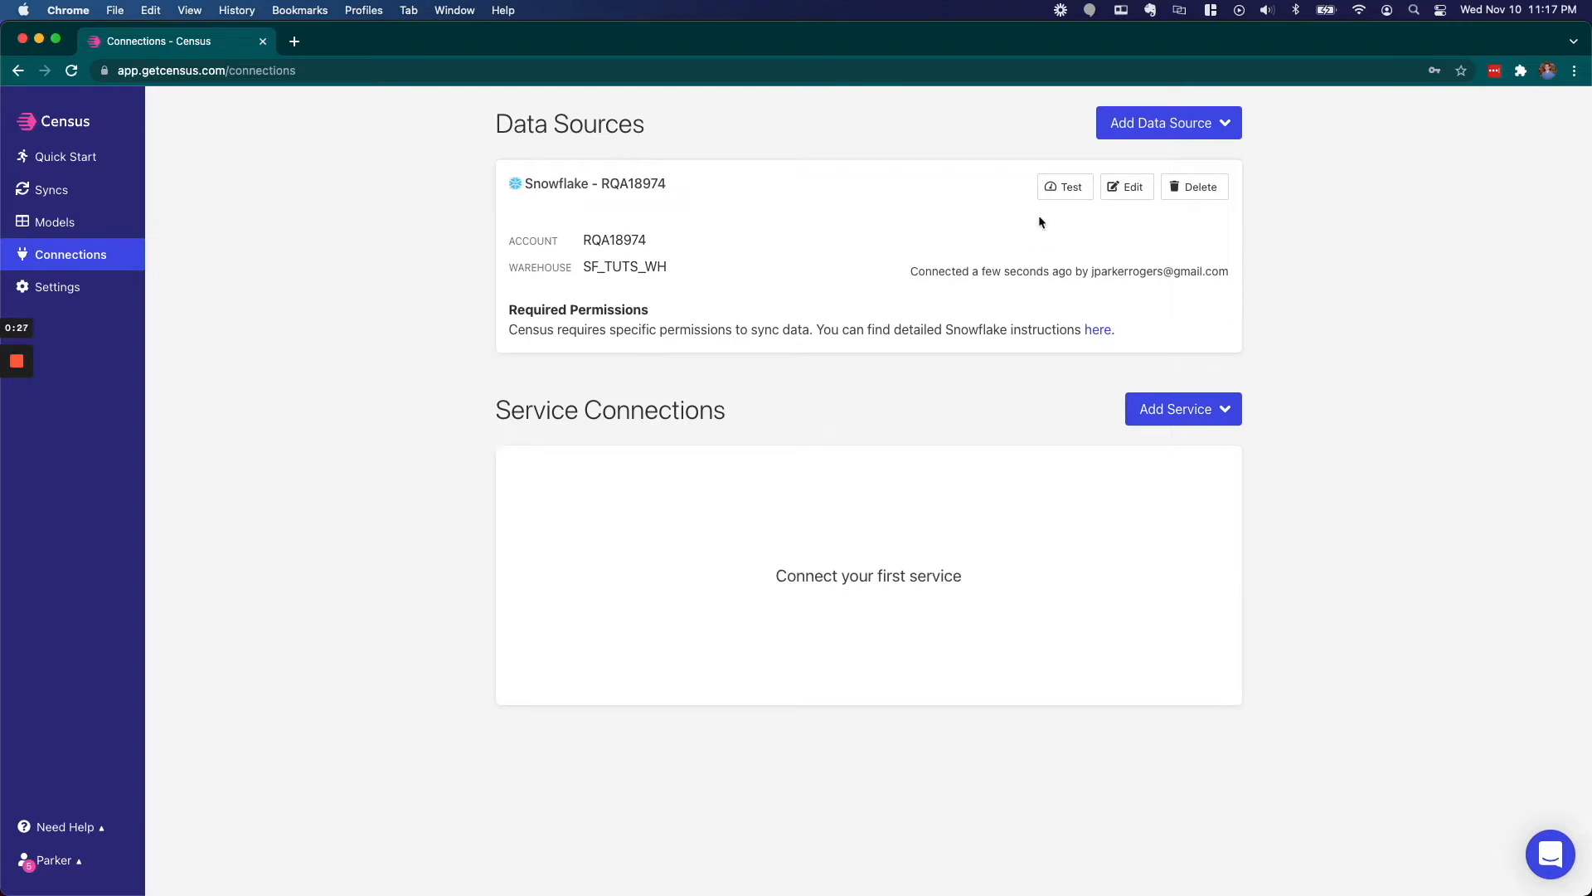
left_click(1066, 193)
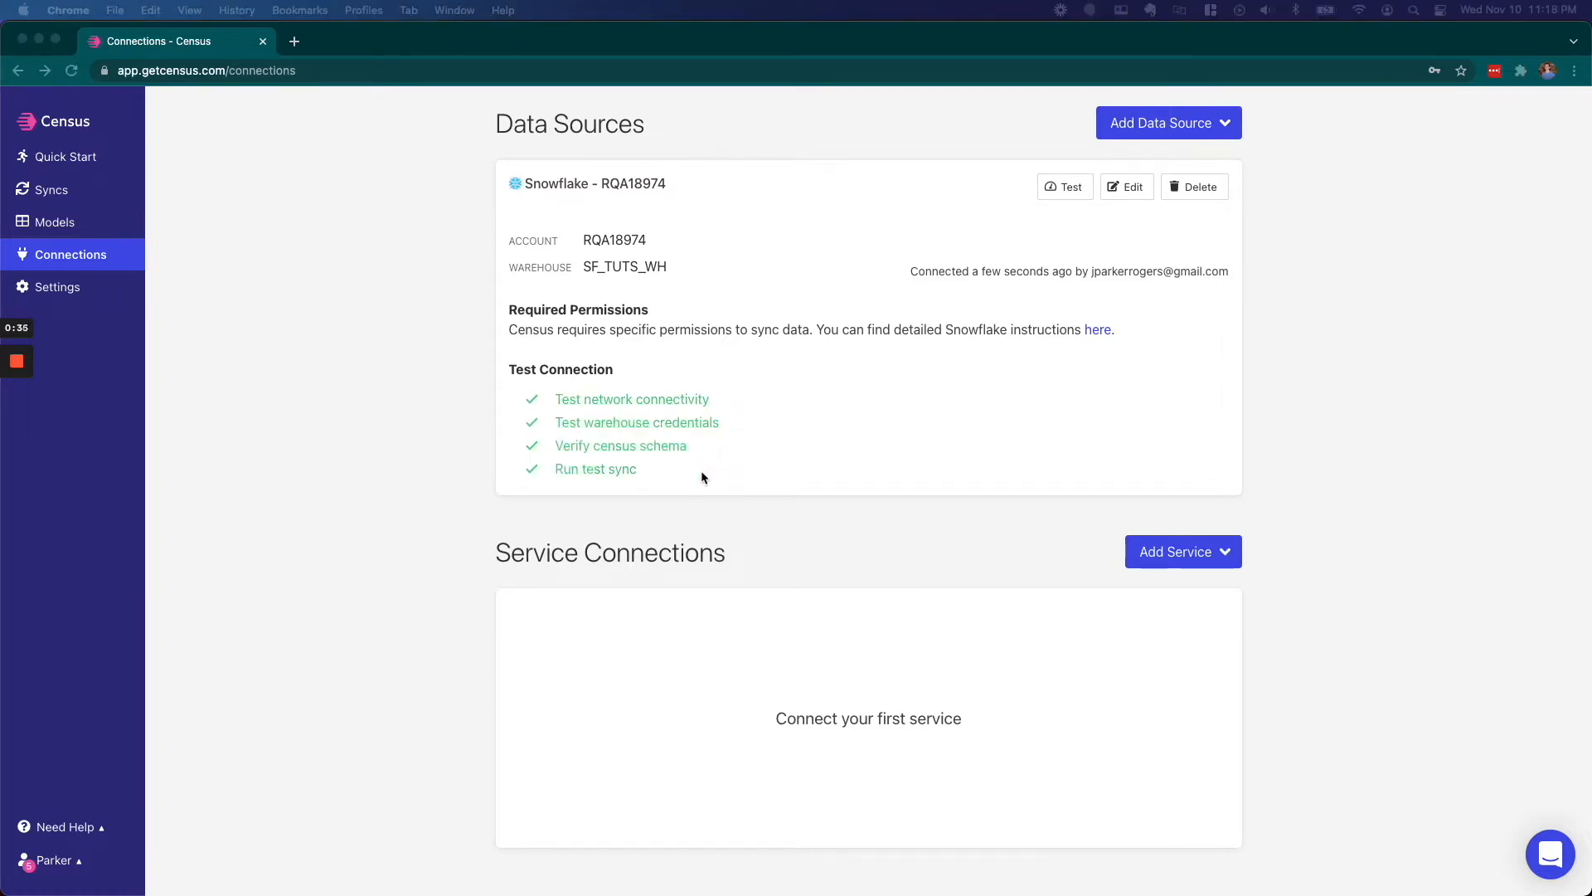
- Choose Slack from the Add Service list under Service Connections
scroll(1078, 510, "down", 1)
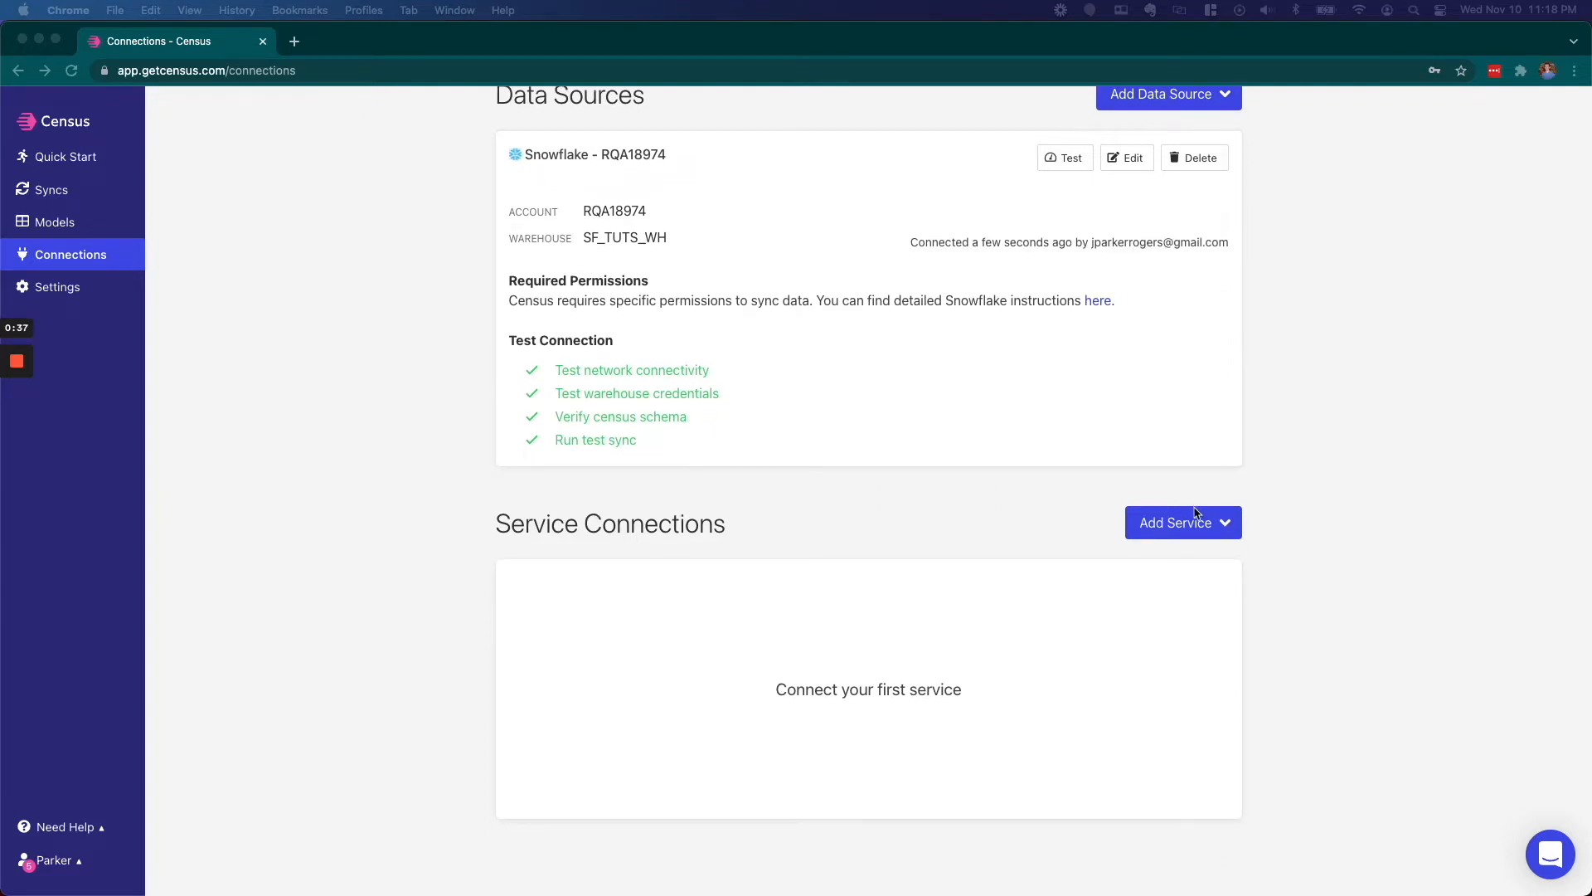
left_click(1195, 521)
left_click(1195, 529)
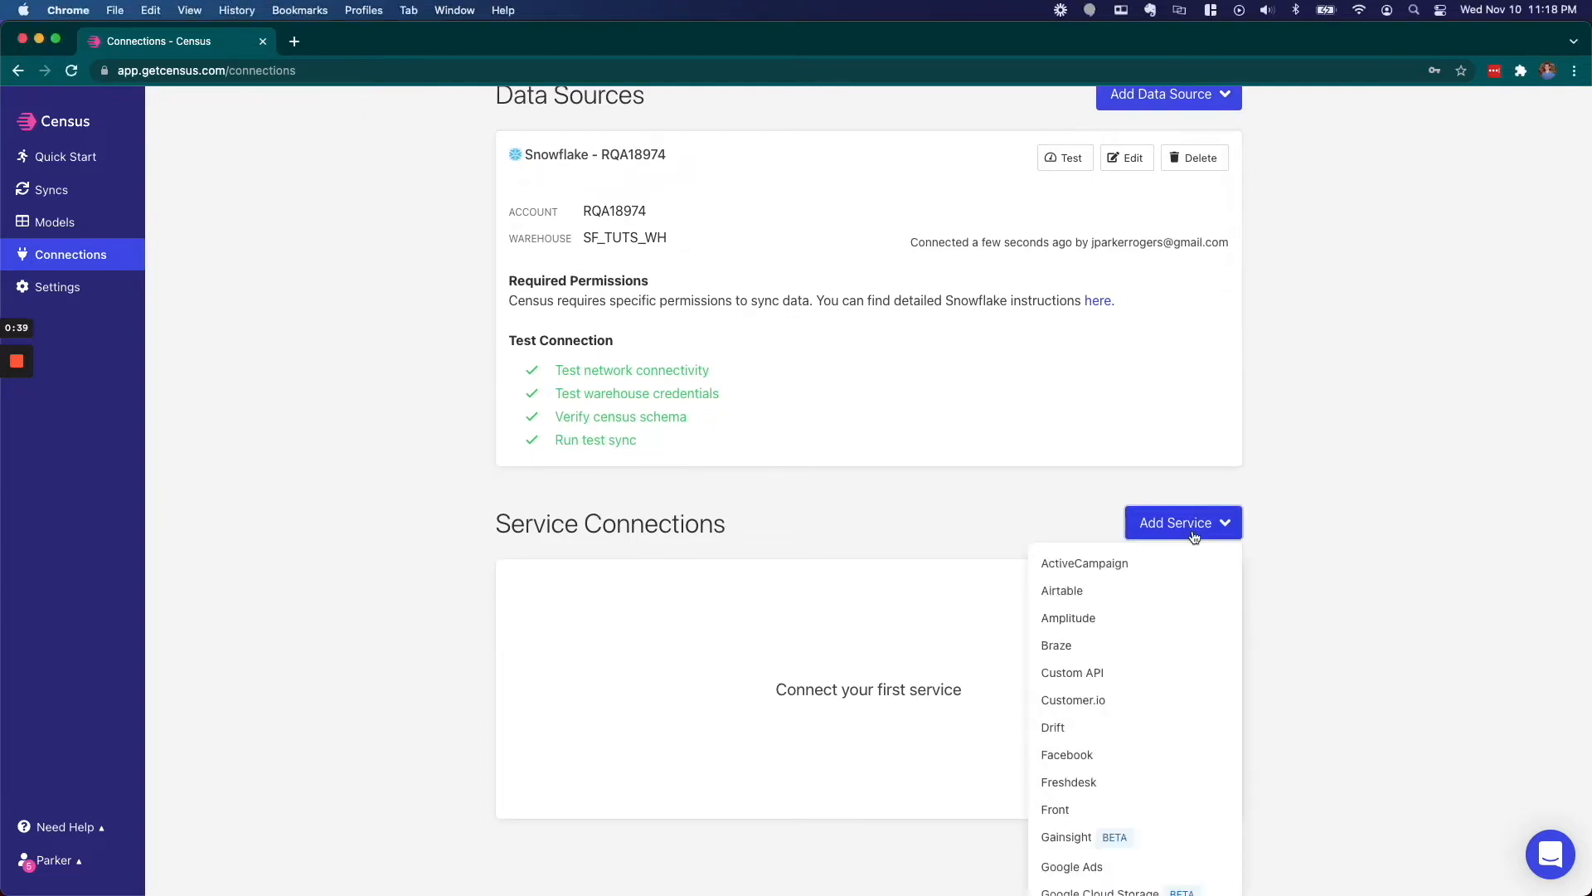
scroll(1127, 724, "down", 10)
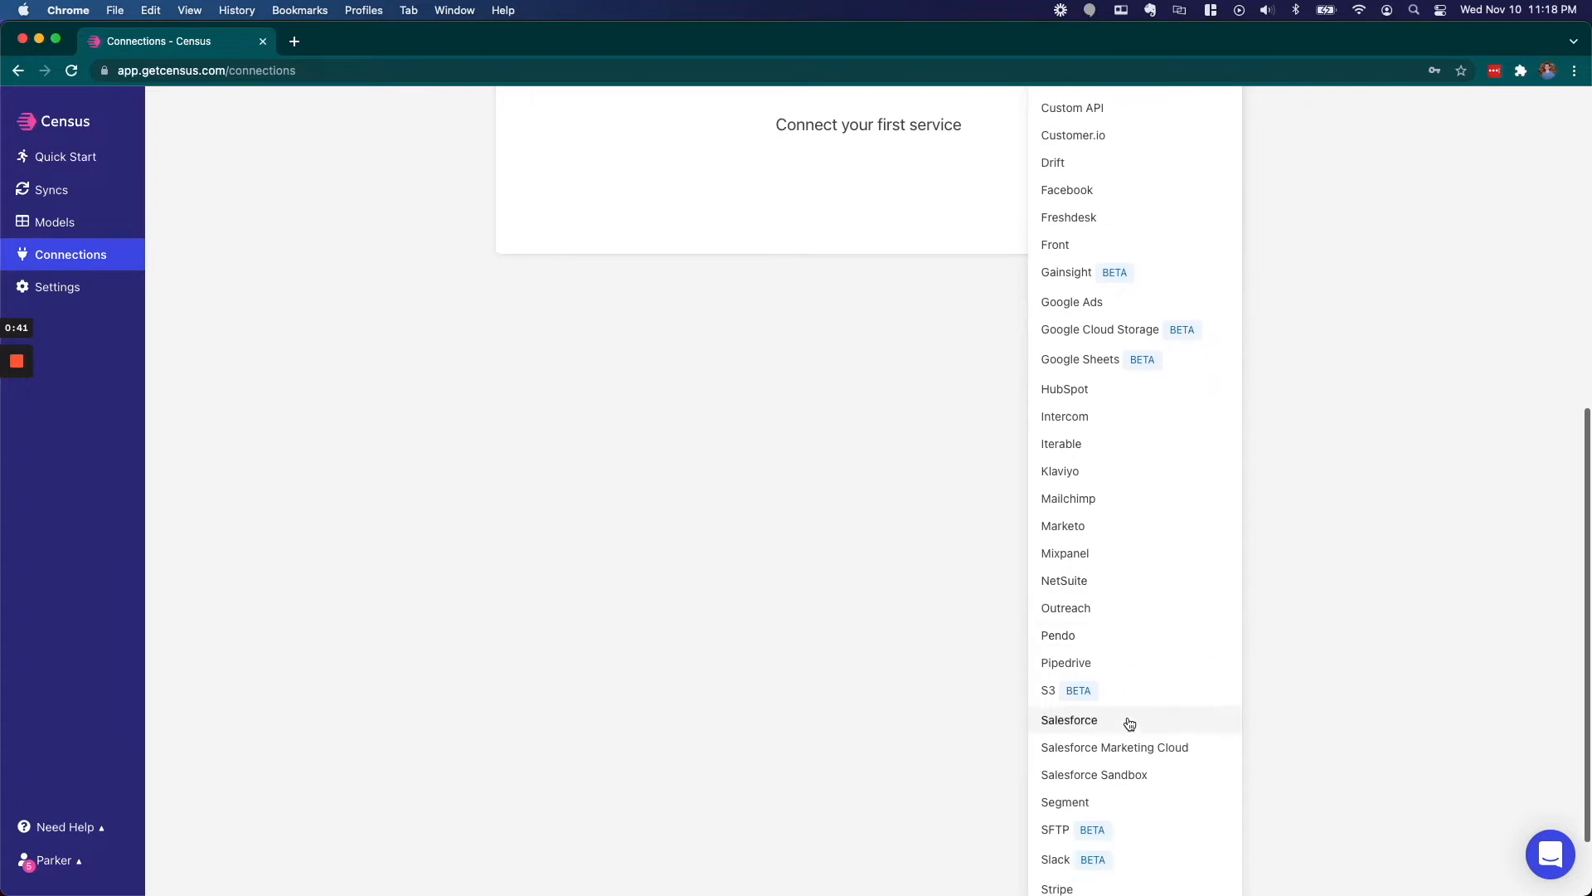
scroll(1128, 724, "down", 2)
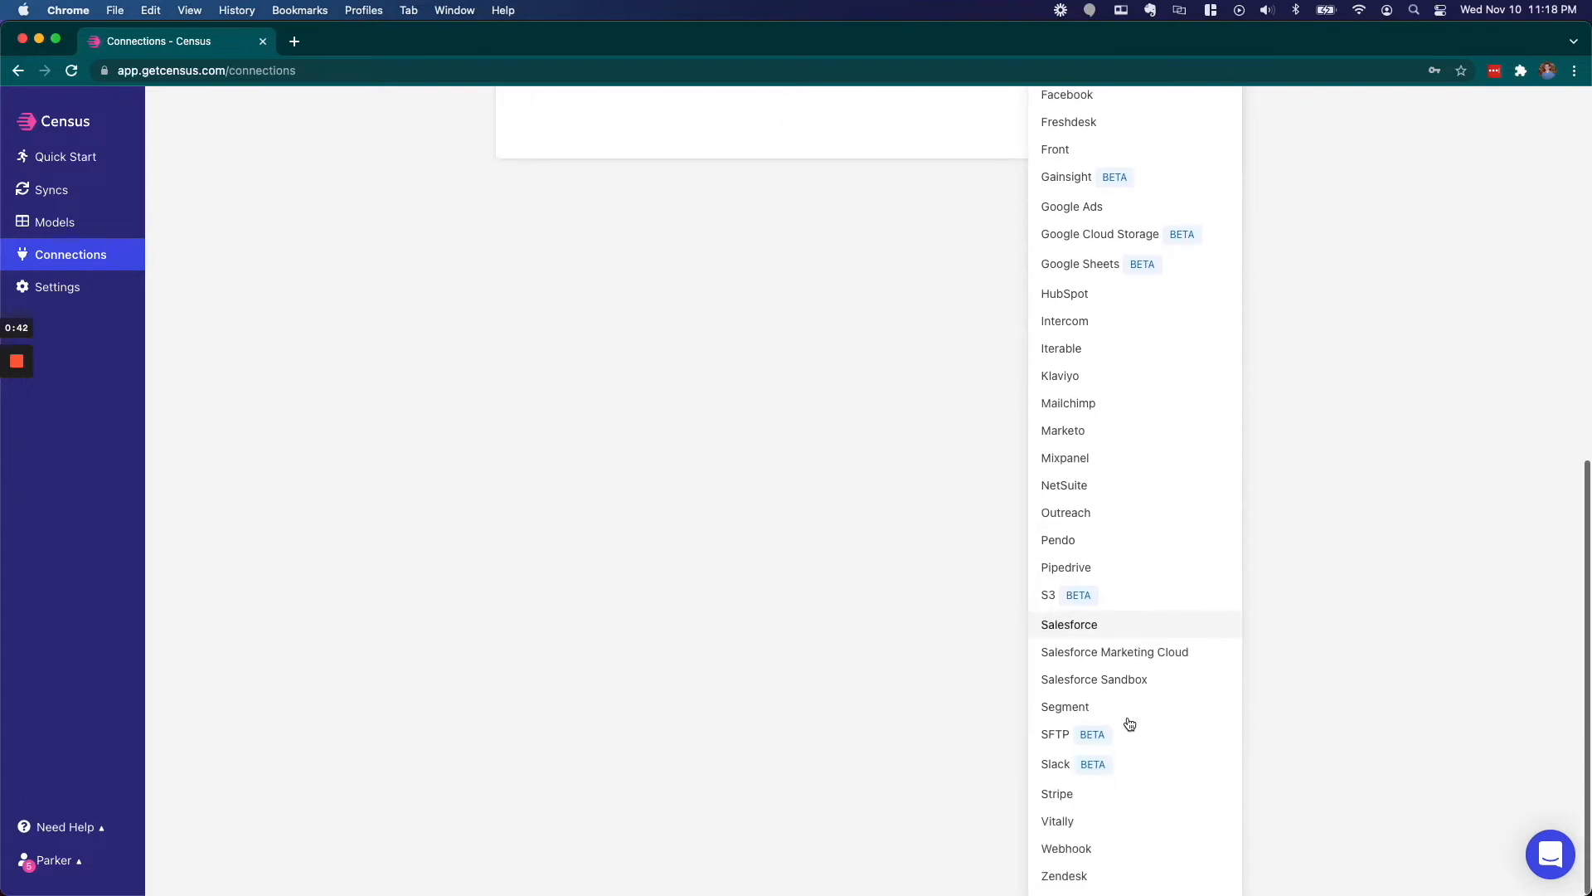
left_click(1053, 765)
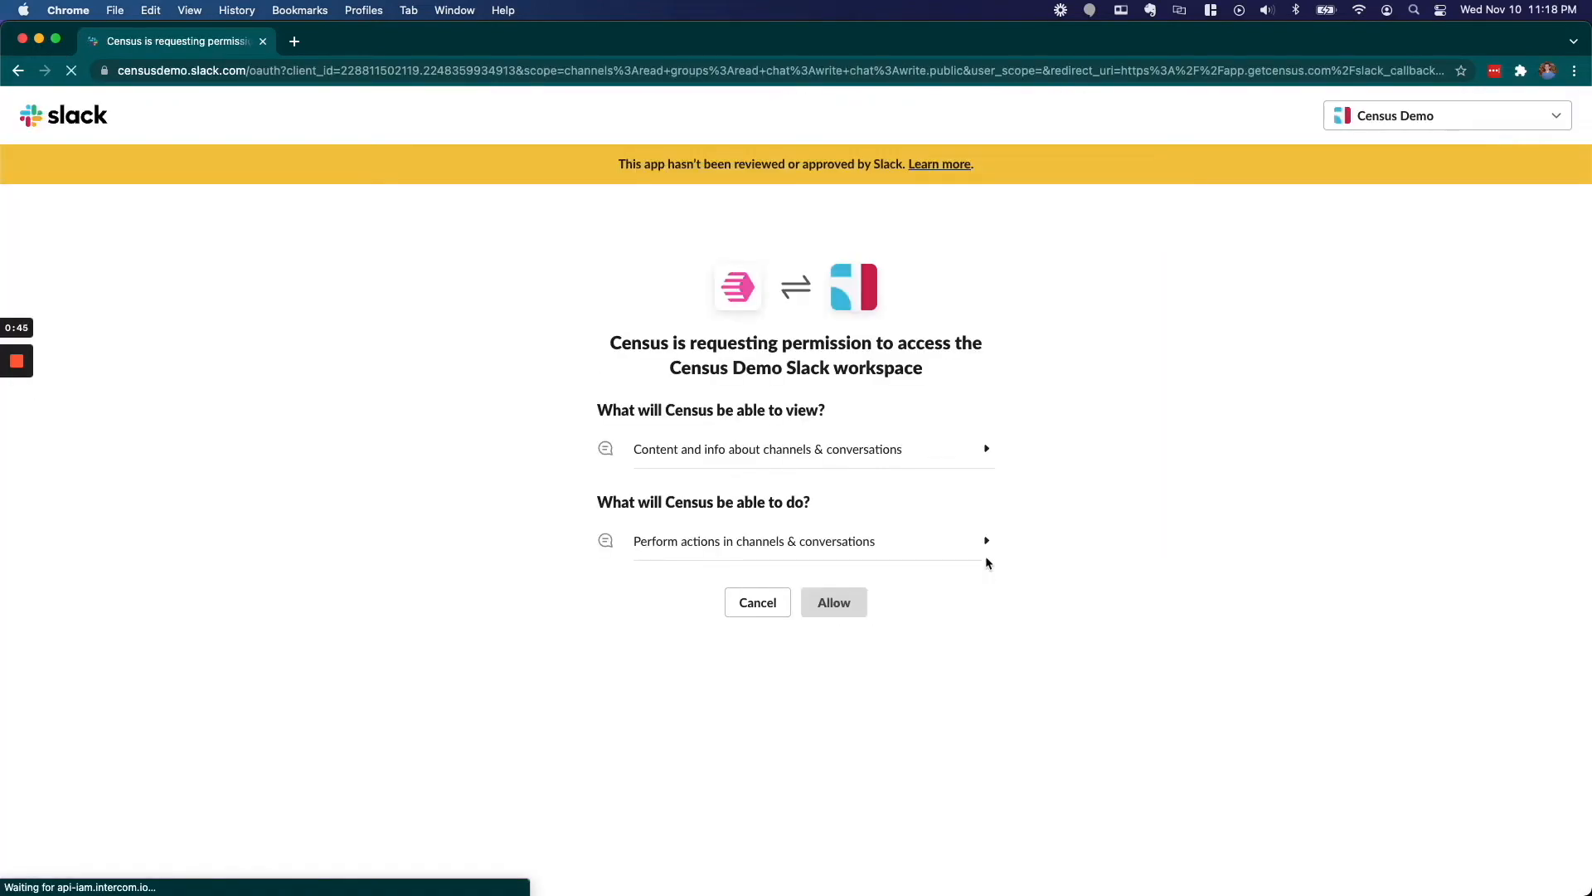
- Decline the LastPass password prompt and allow Census access to the Census Demo Slack workspace
left_click(1464, 216)
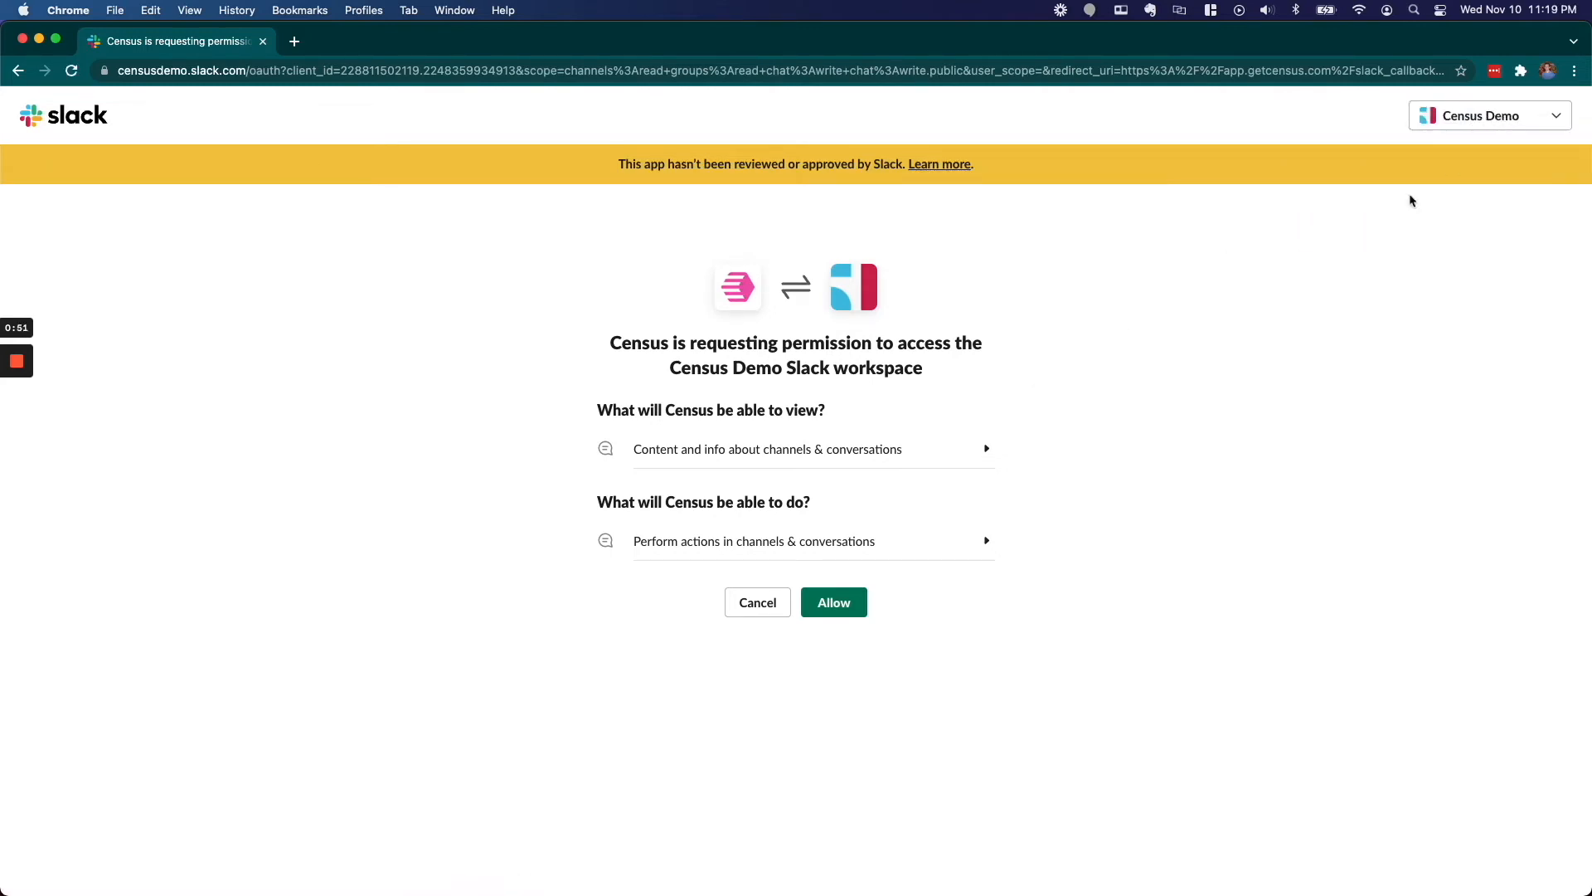
left_click(832, 605)
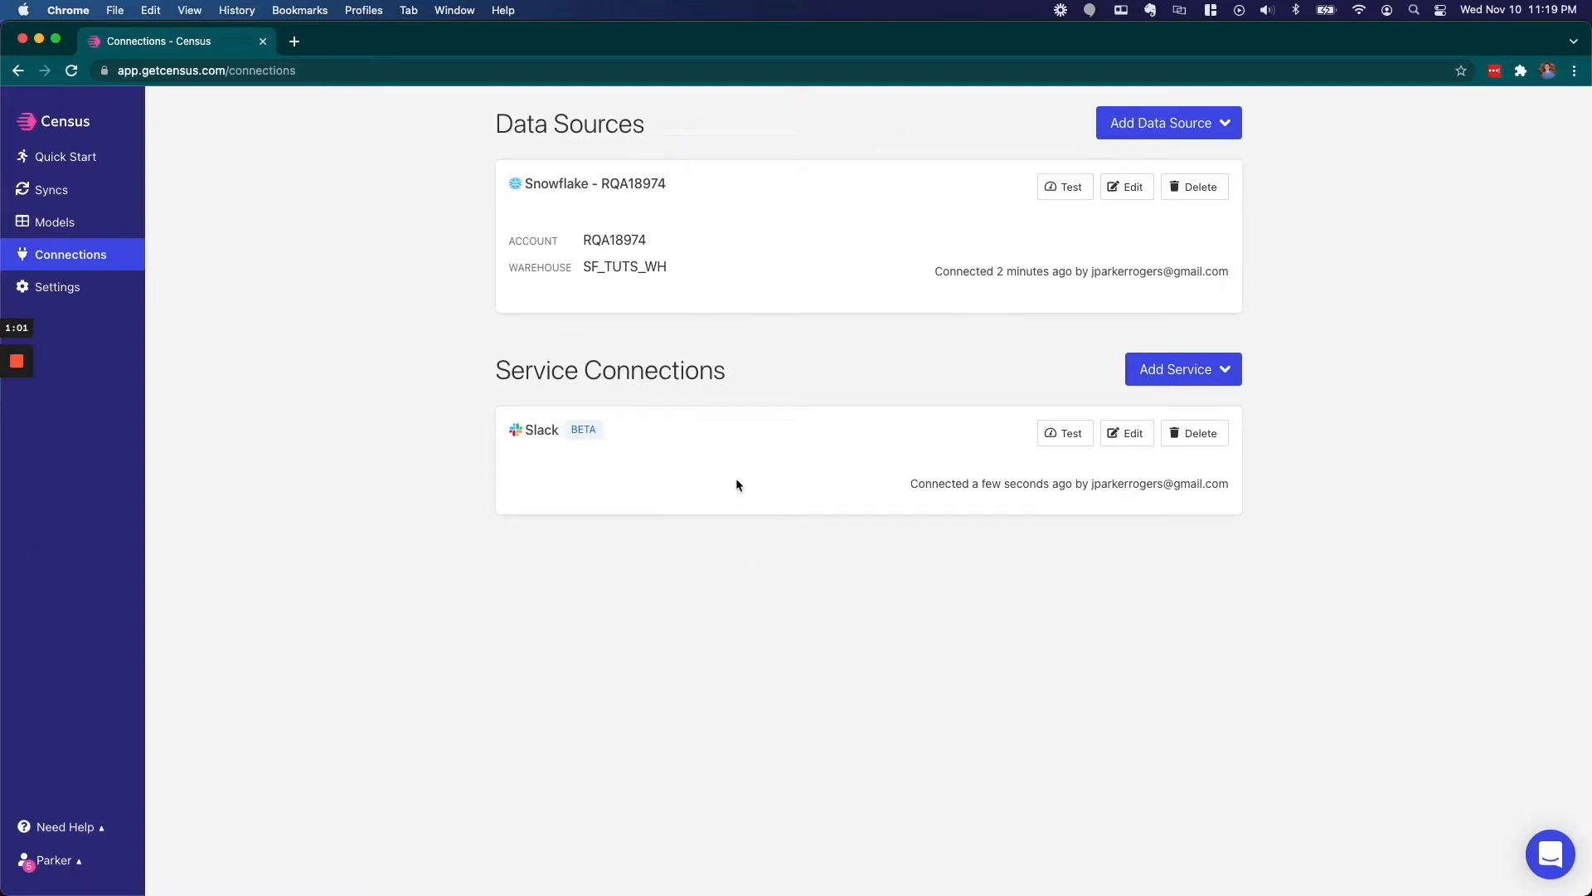
- Test the Slack connection's connectivity, then go to the empty Models page
left_click(1064, 434)
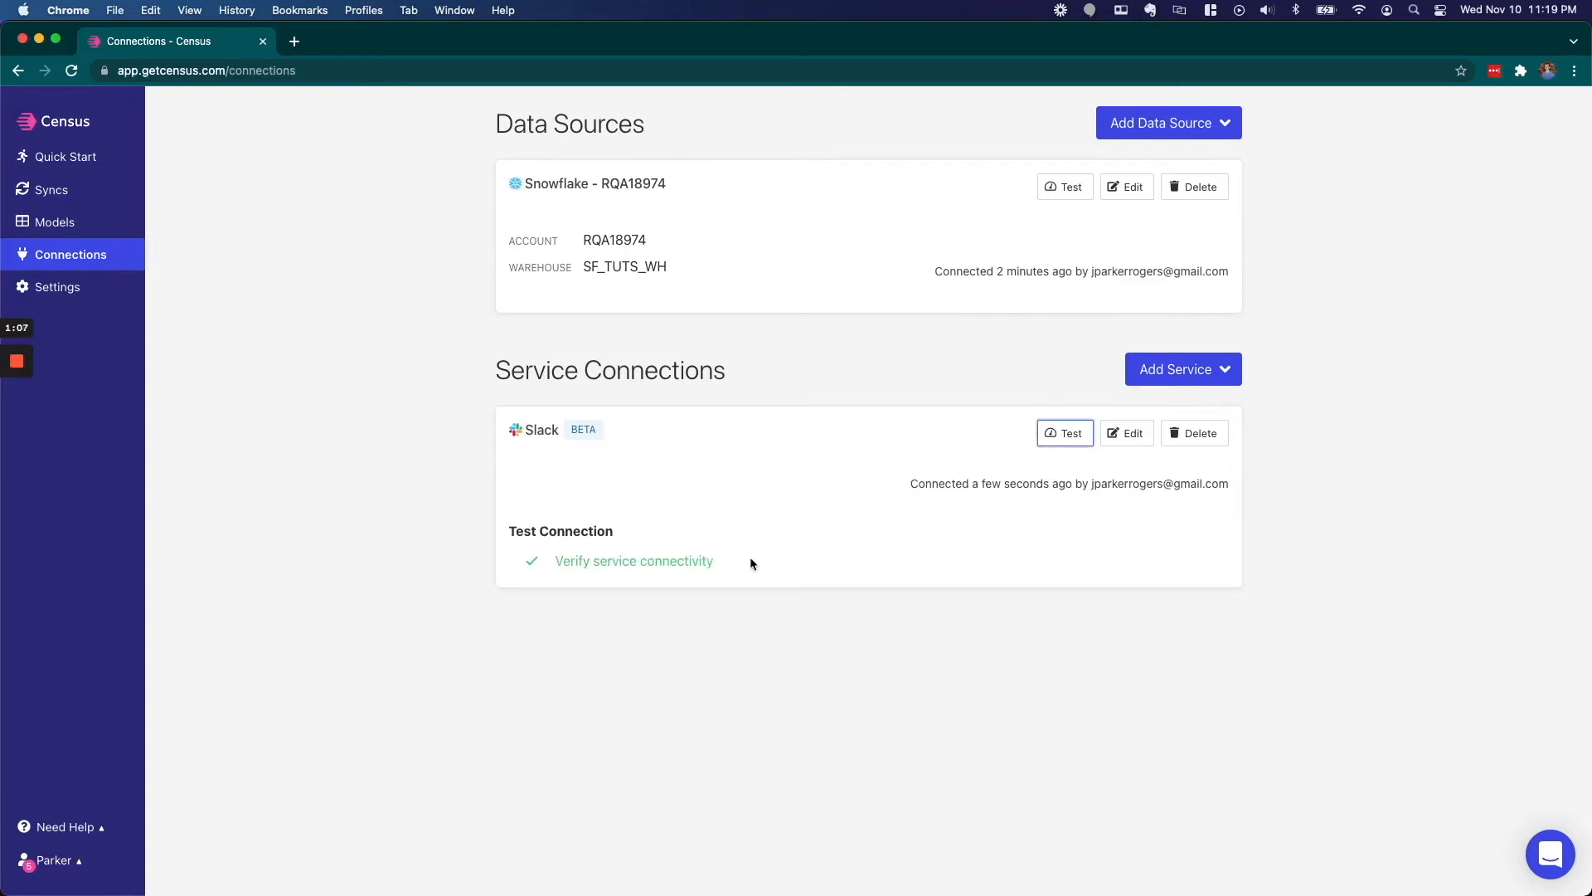
left_click(73, 224)
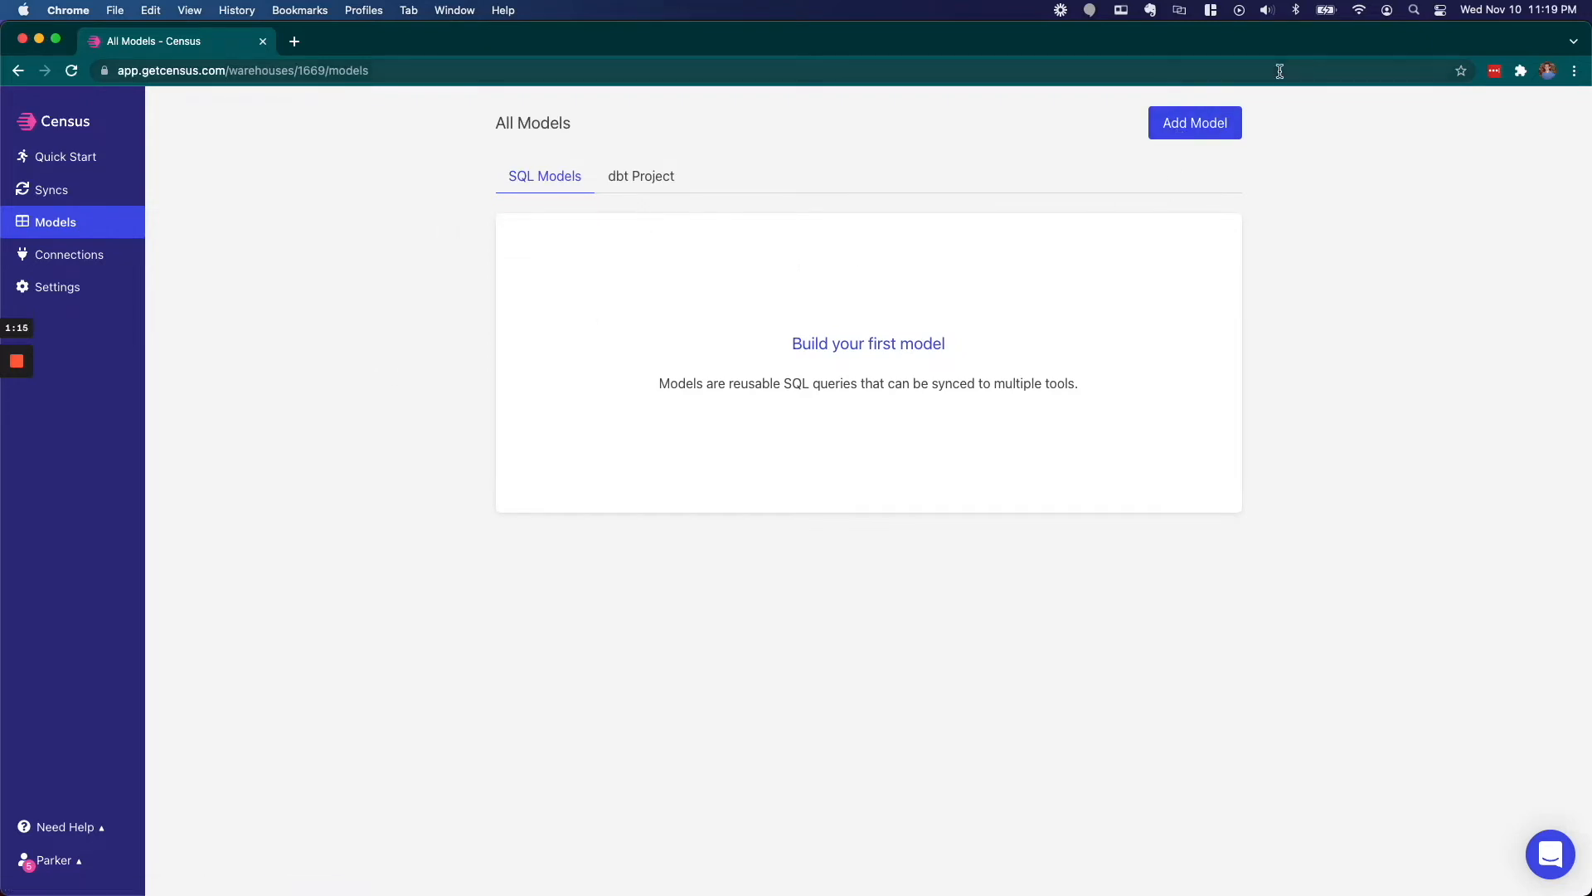
- Create the 'New Deal Alert' model with the pasted deals SQL, preview the rows, and save it
left_click(1222, 120)
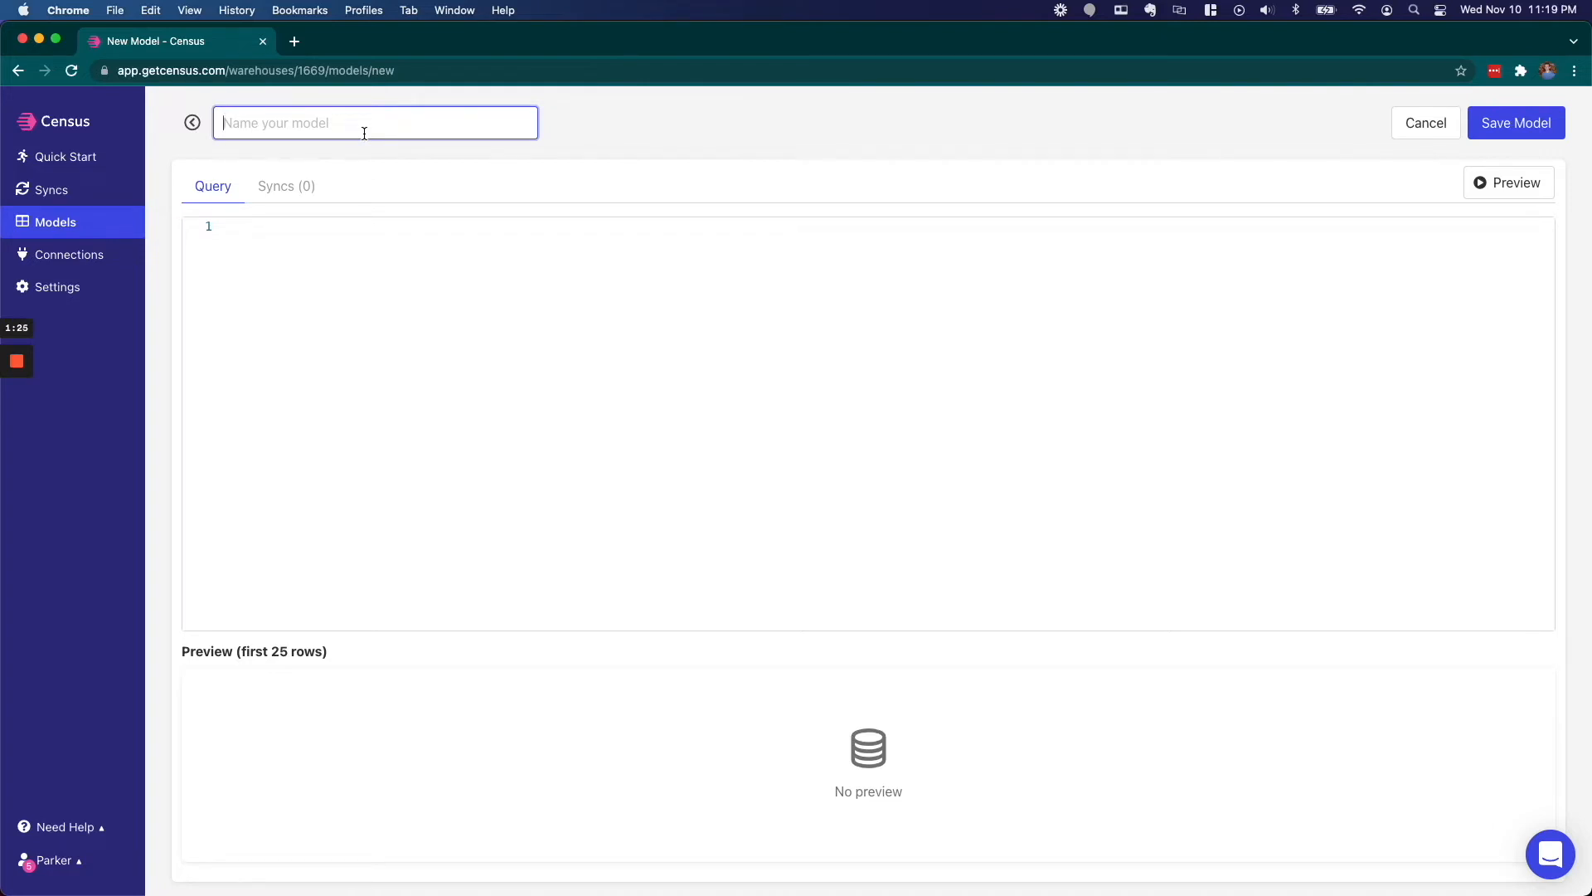
type("New Deal Alert")
left_click(312, 263)
type("Select \"user_id\", company_name as \"company_name\", concat('$',deal_size) as \"amount\", seller_name as \"deal_owner\", deal_closed_date as \"close_date\" from census.public.slack_demo Where deal_closed_date = current_date()")
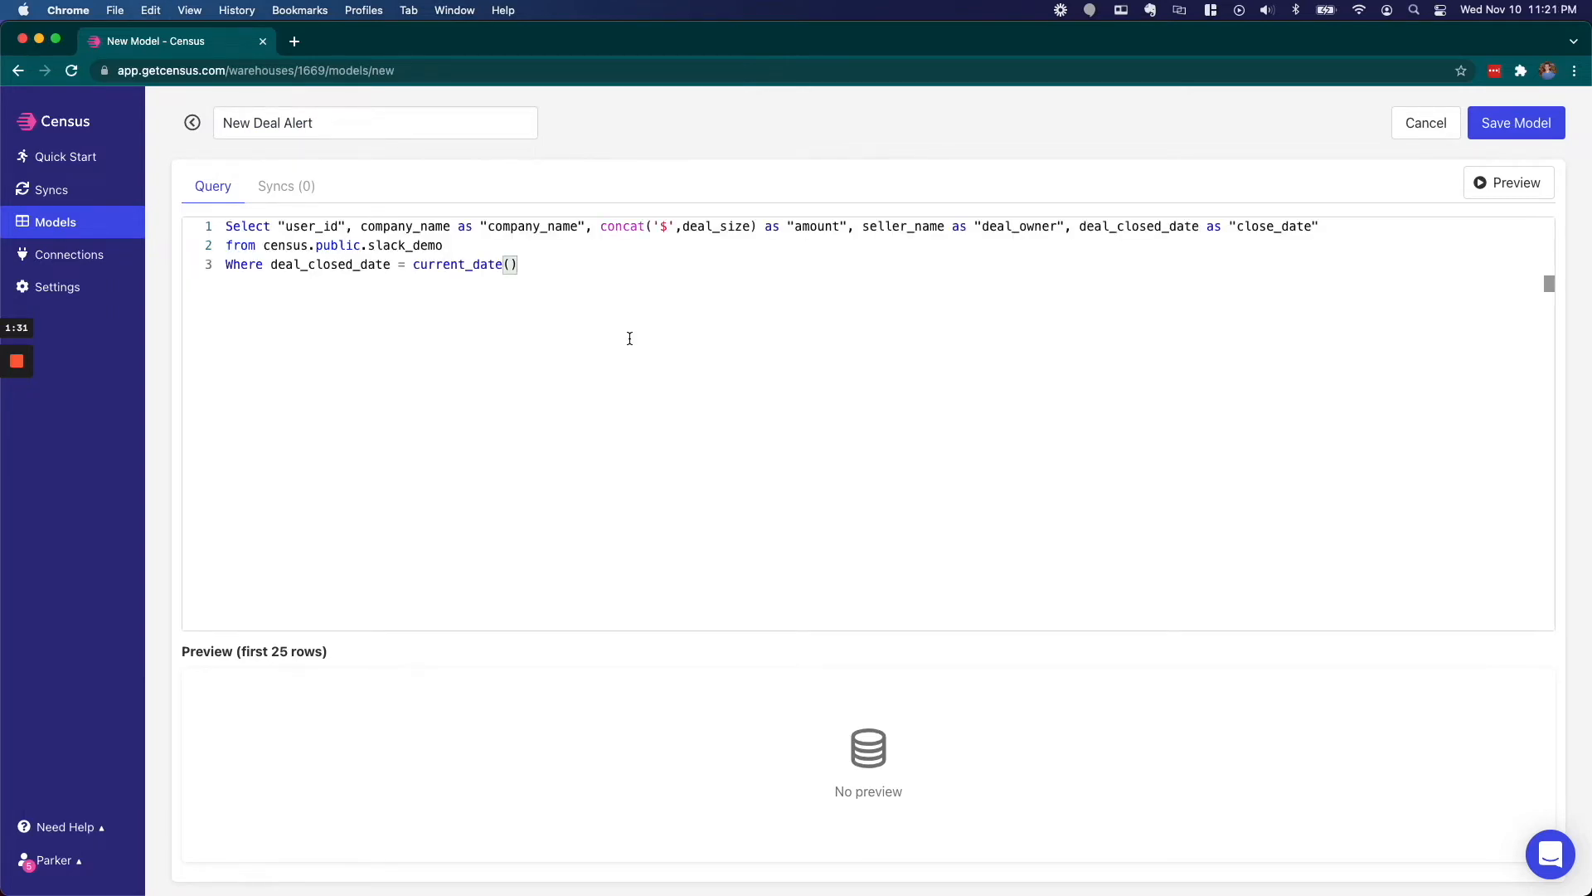
left_click(1522, 186)
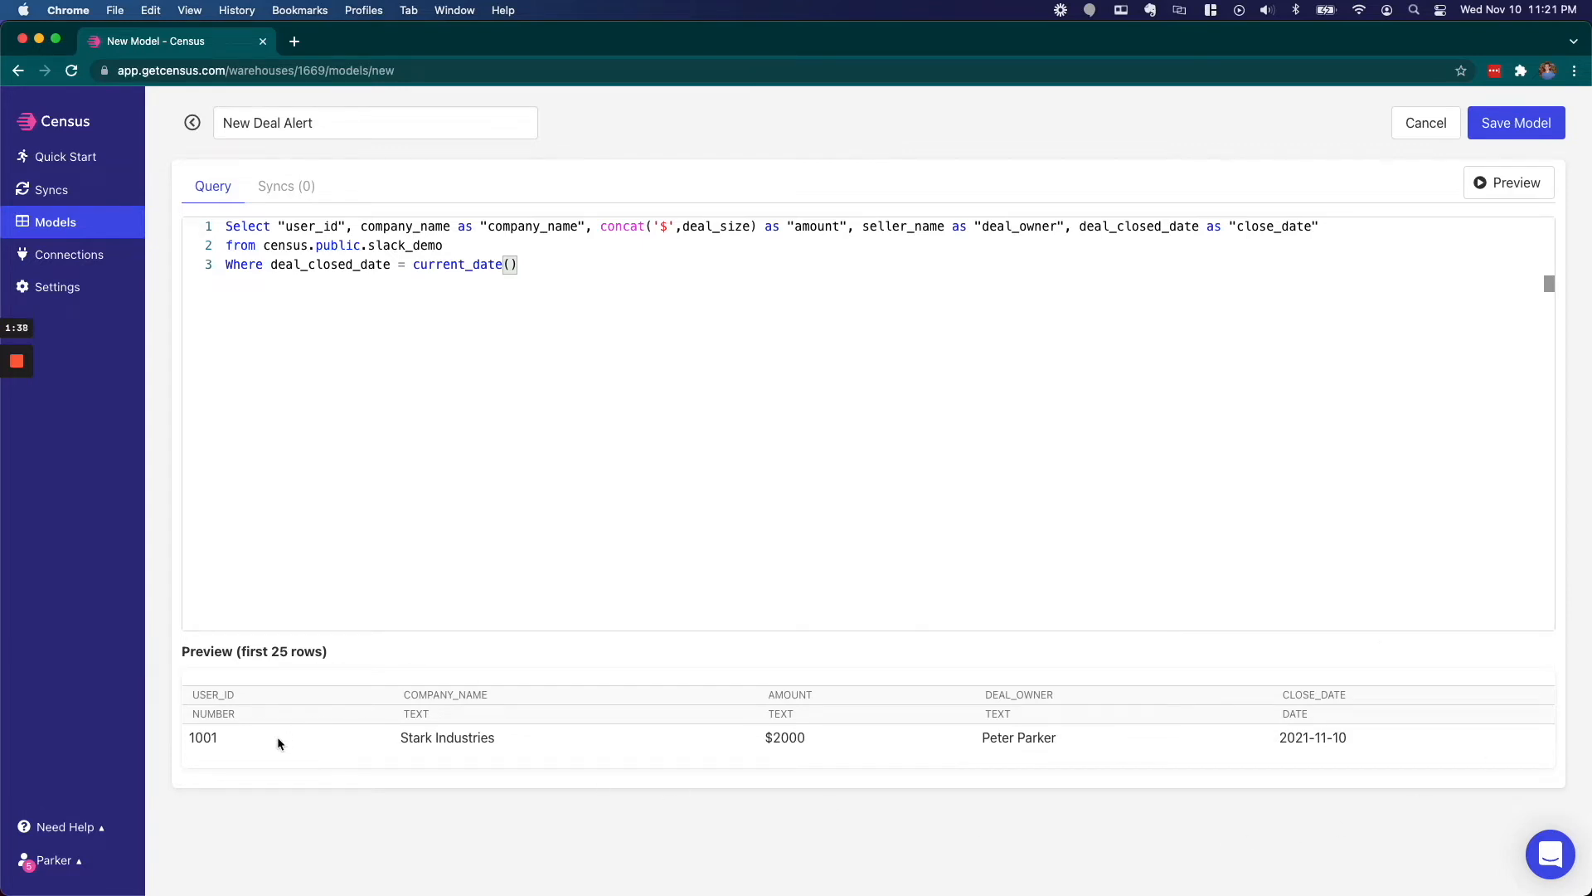
left_click(1522, 124)
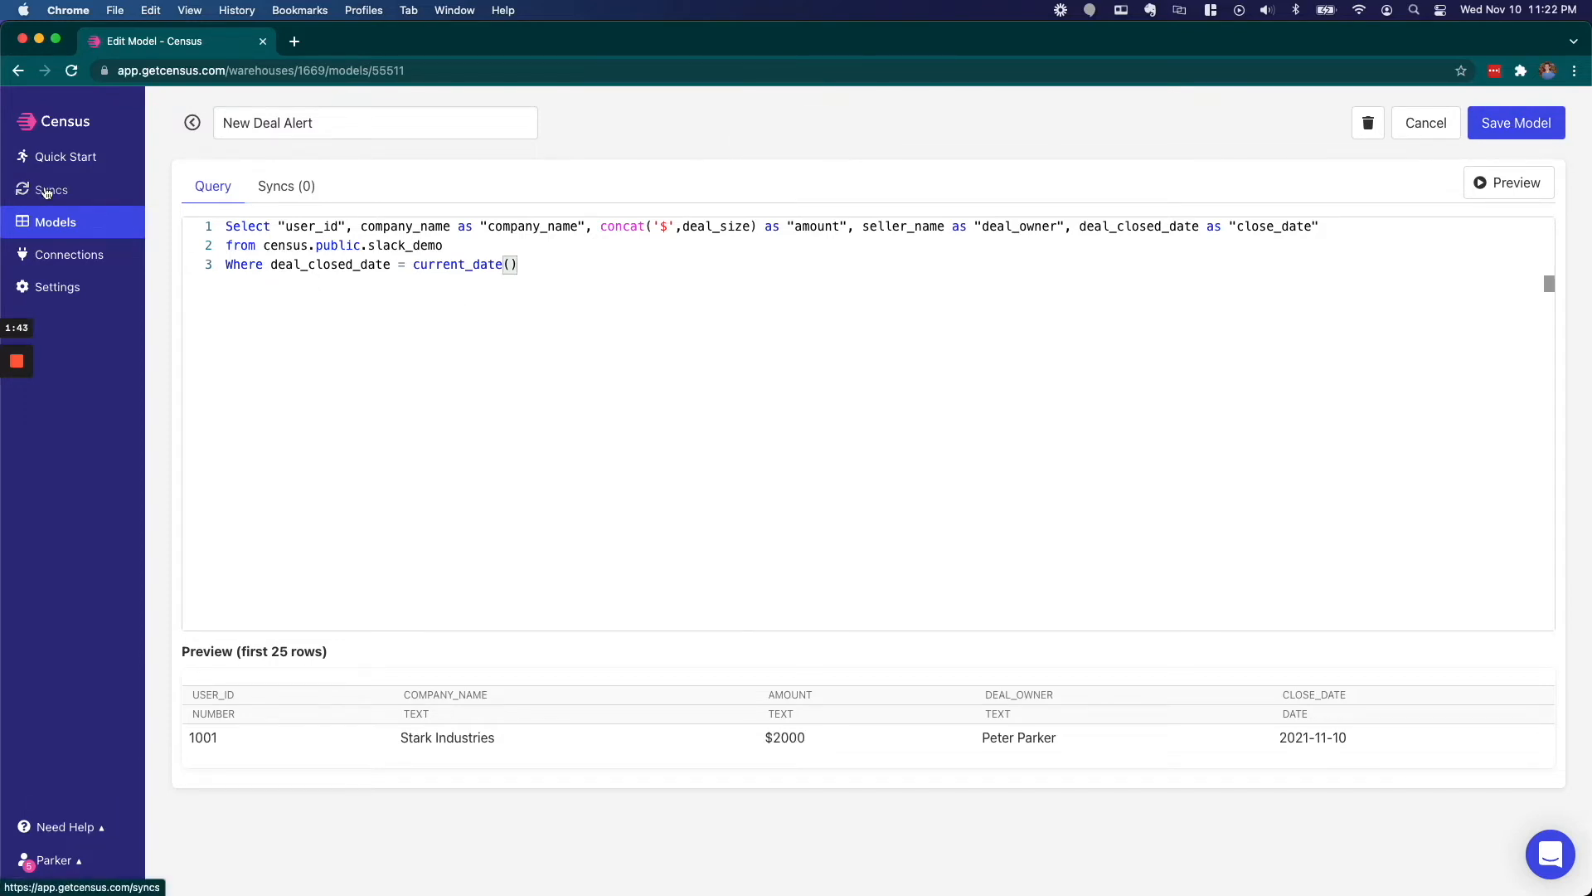
left_click(47, 192)
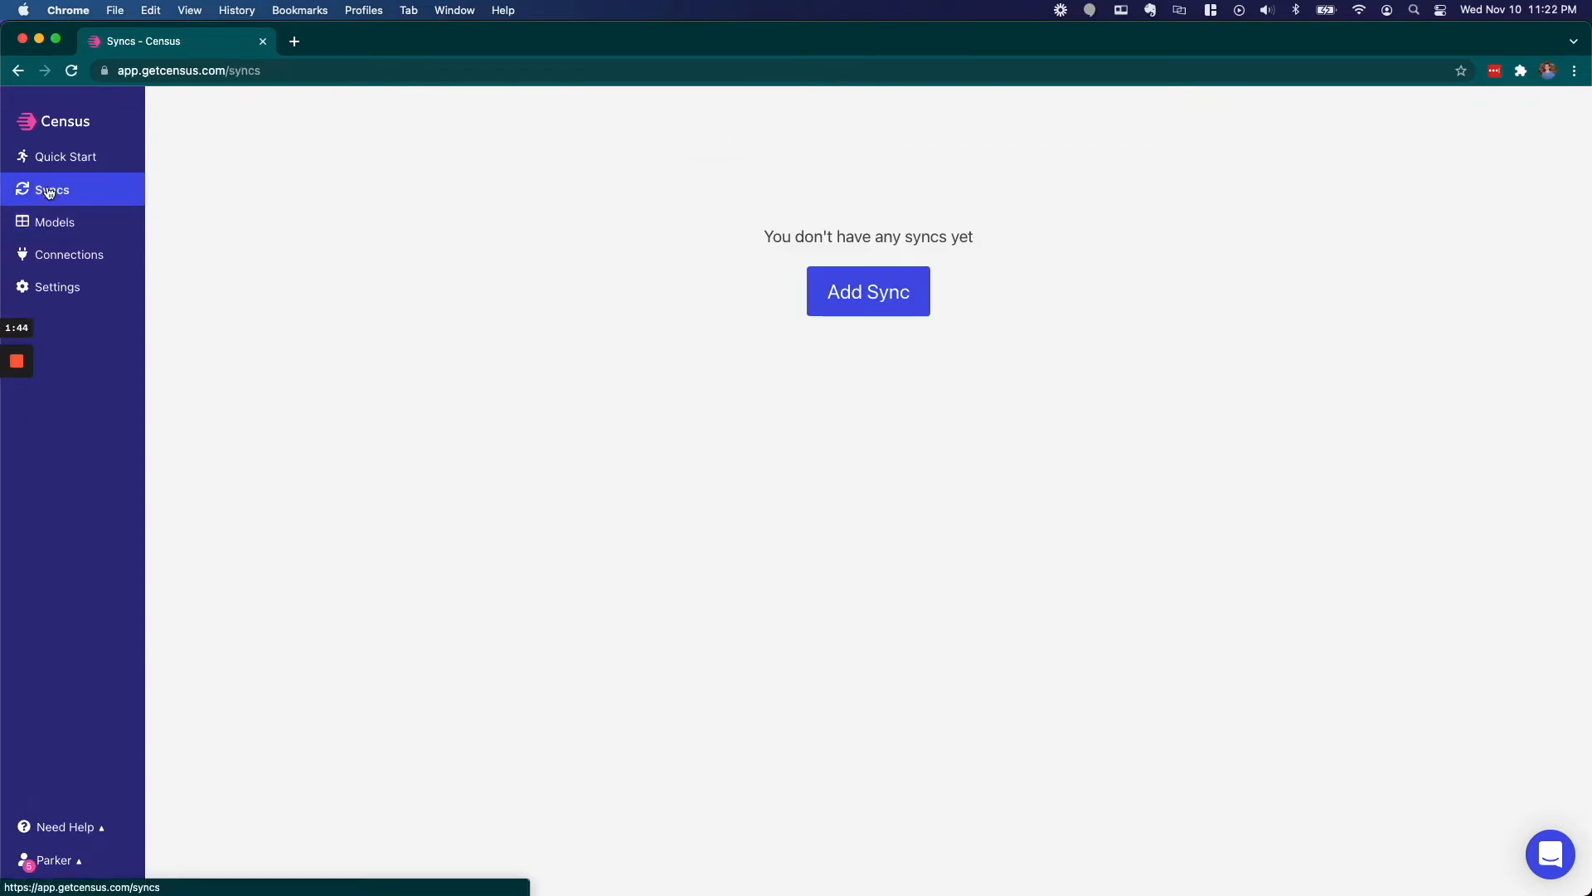
- Start a new sync with New Deal Alert as source and Slack's newdeals channel as destination
left_click(882, 307)
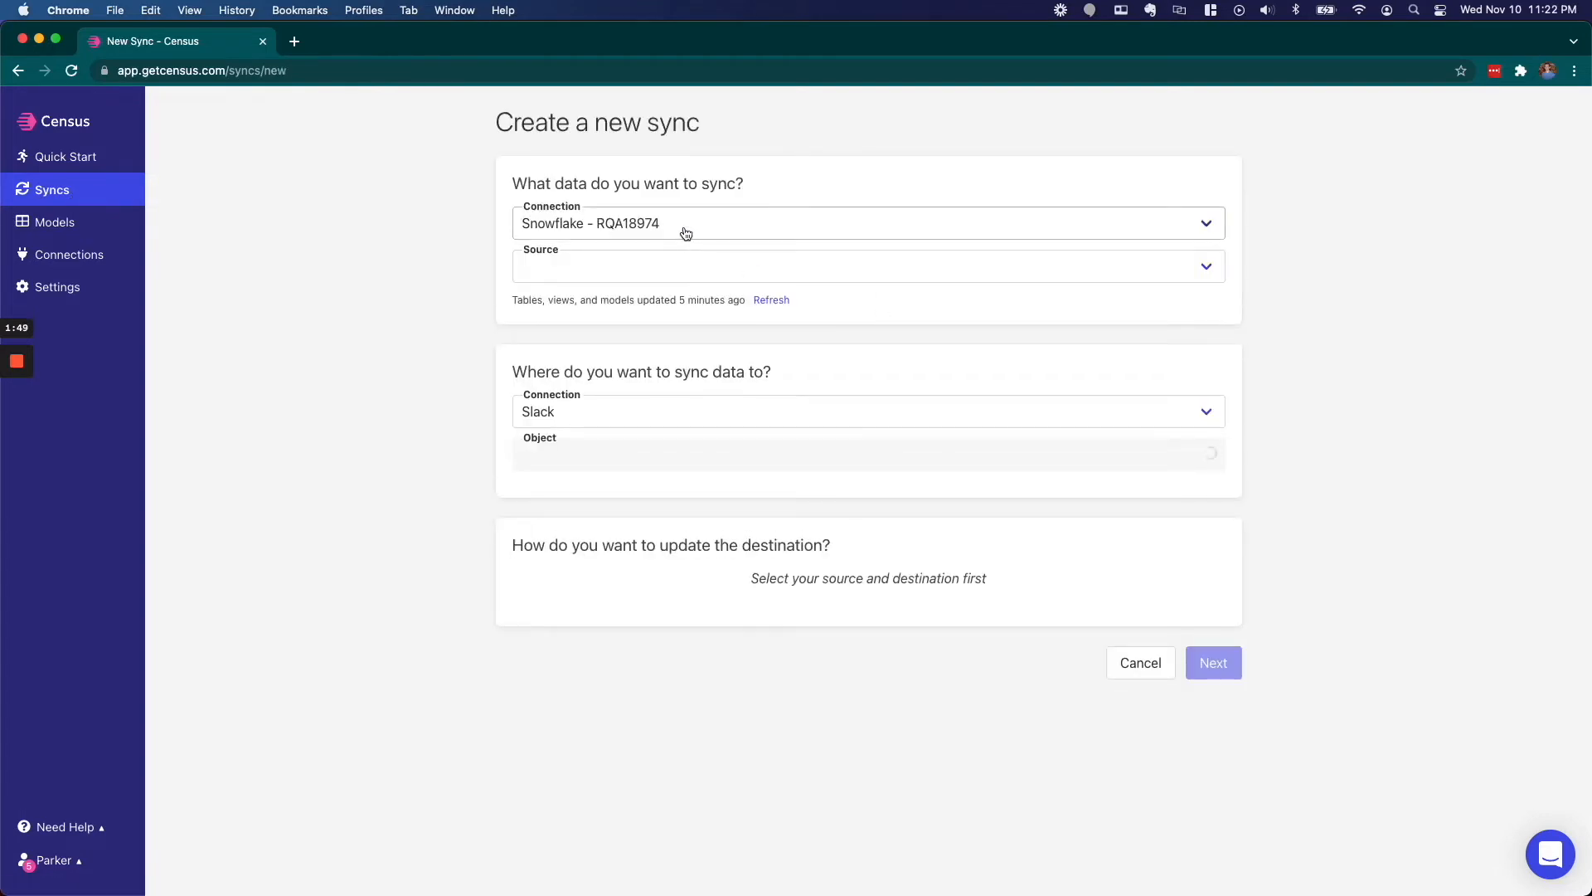
left_click(656, 268)
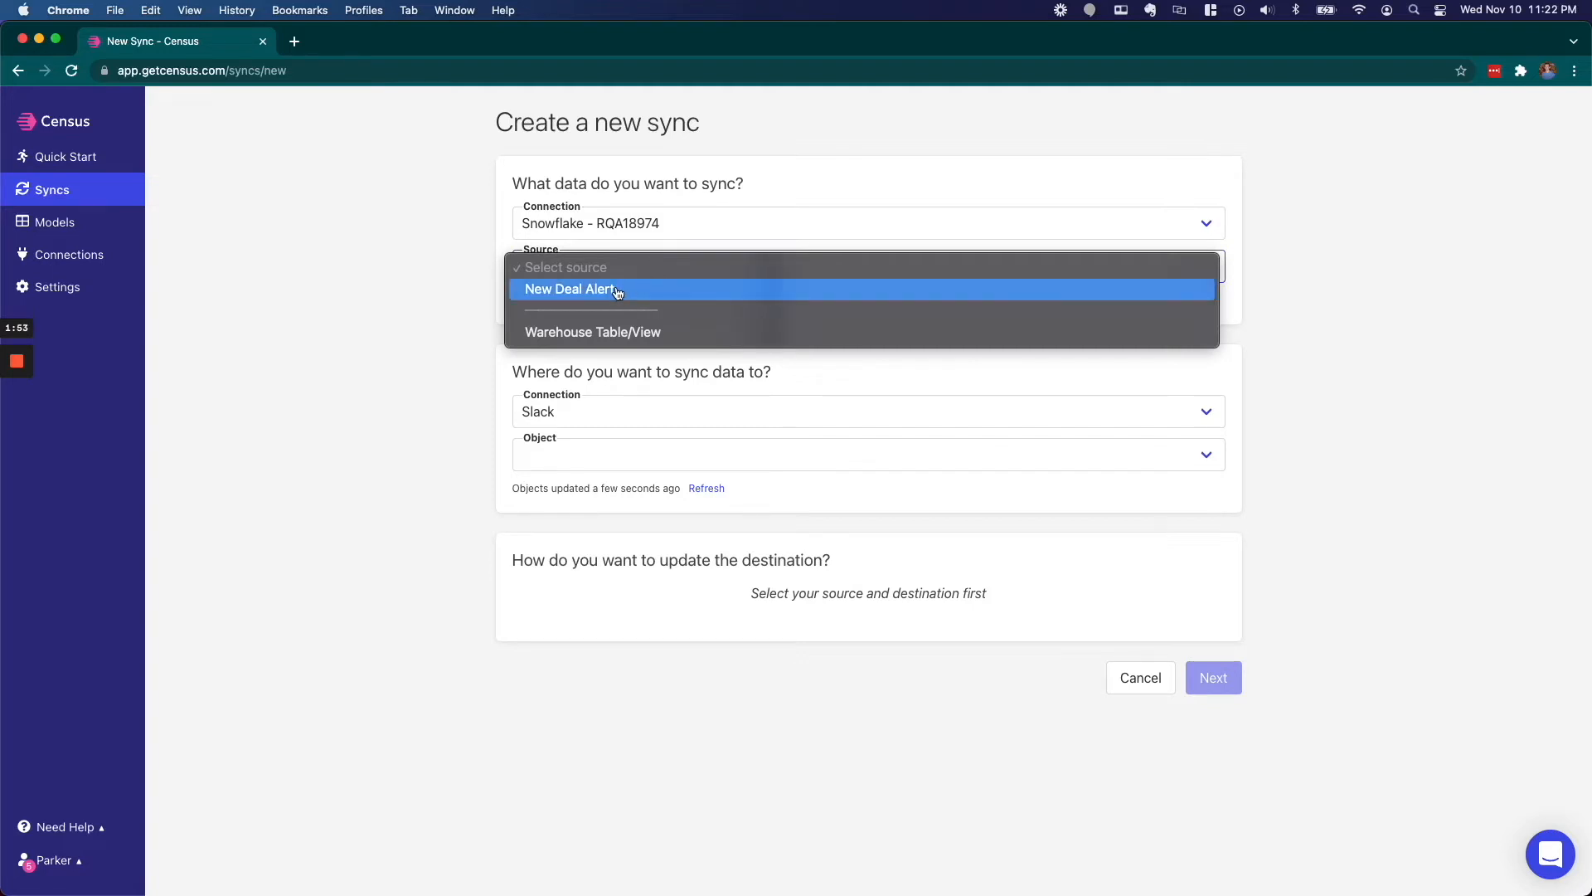
left_click(617, 291)
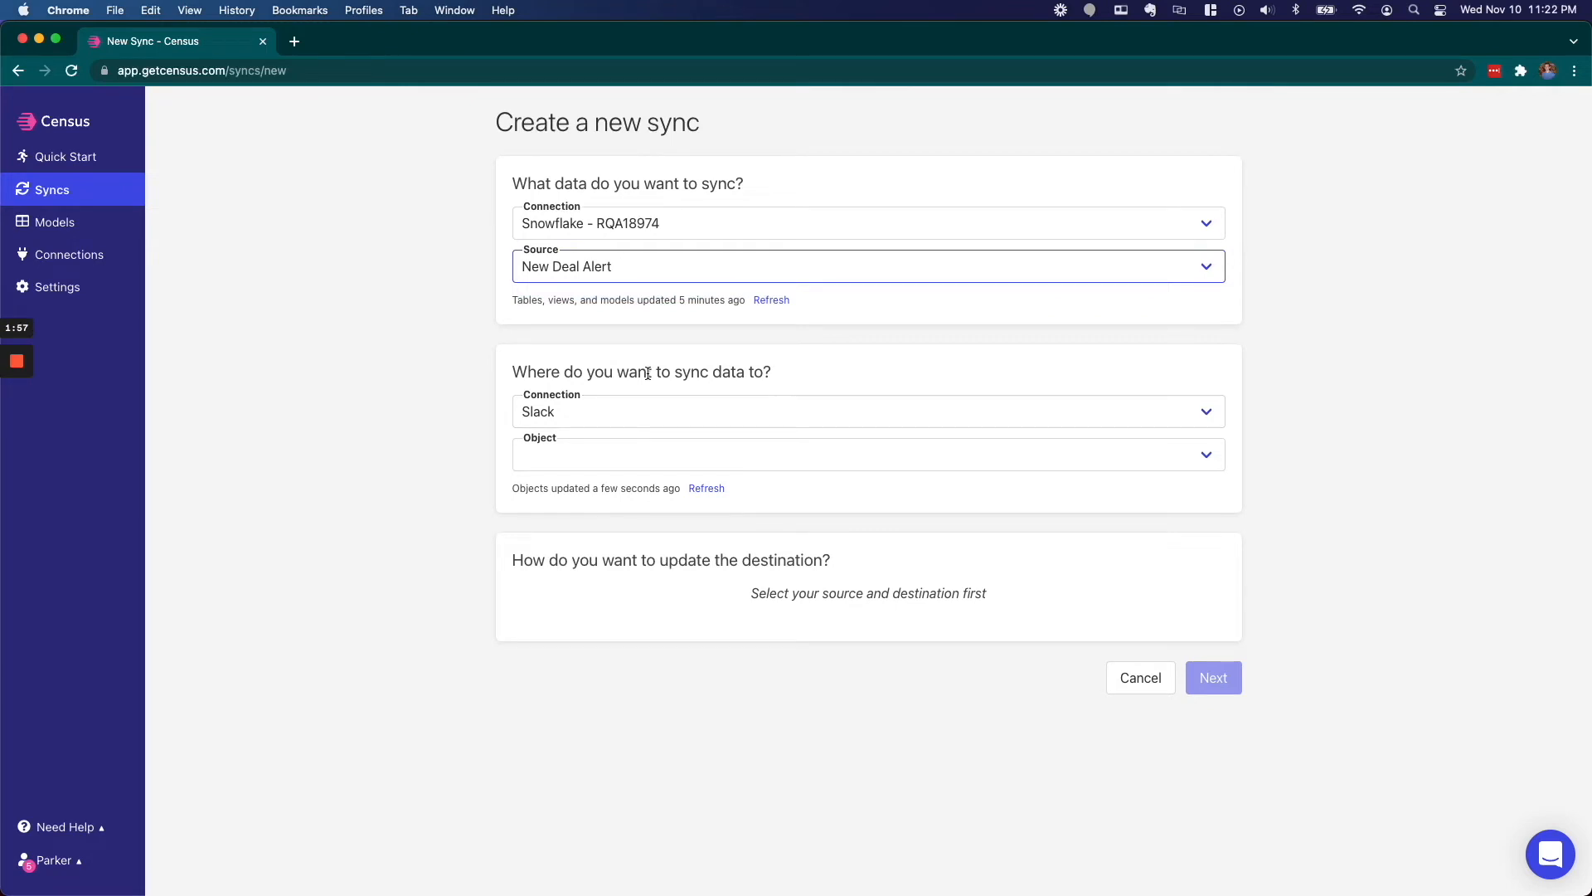
left_click_drag(648, 372, 754, 374)
left_click(754, 373)
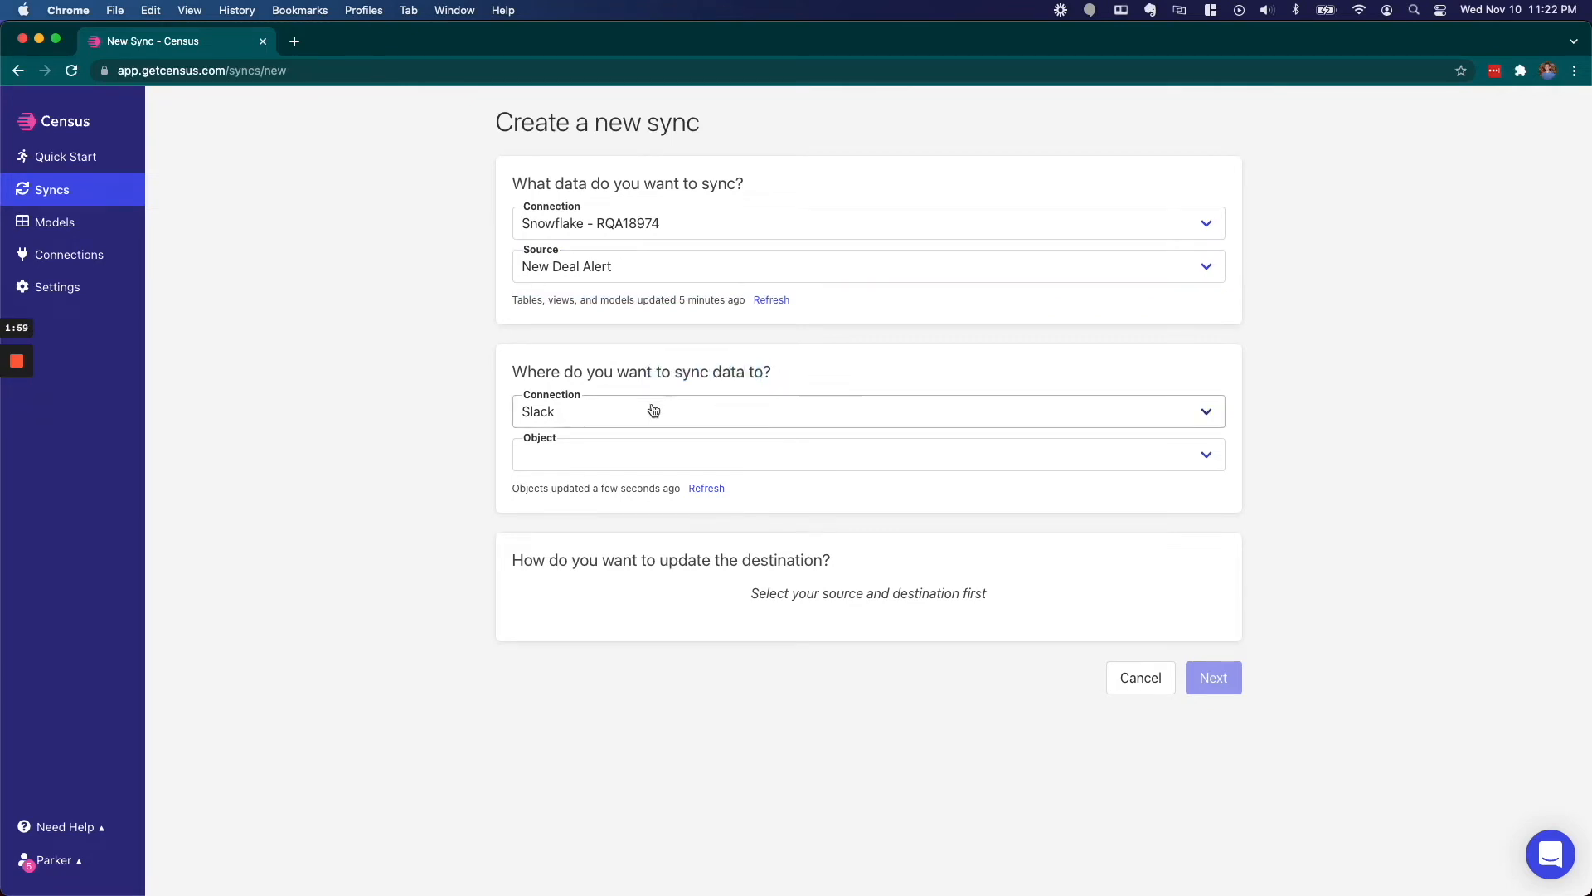
left_click(641, 452)
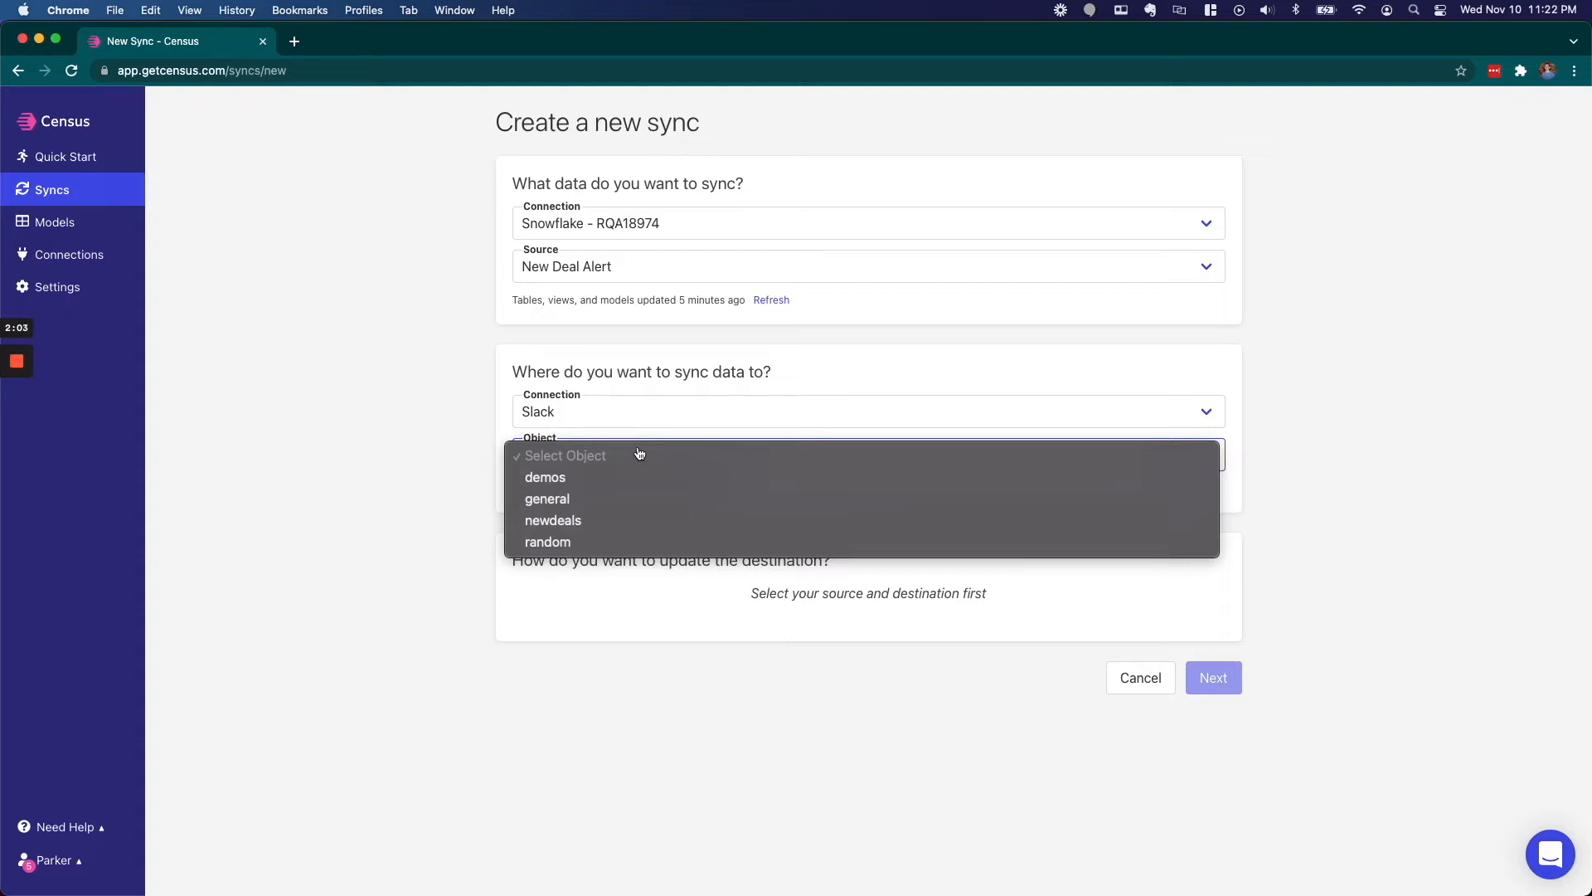
left_click(568, 521)
- Set user_id as the sync's Unique ID column
scroll(637, 590, "down", 3)
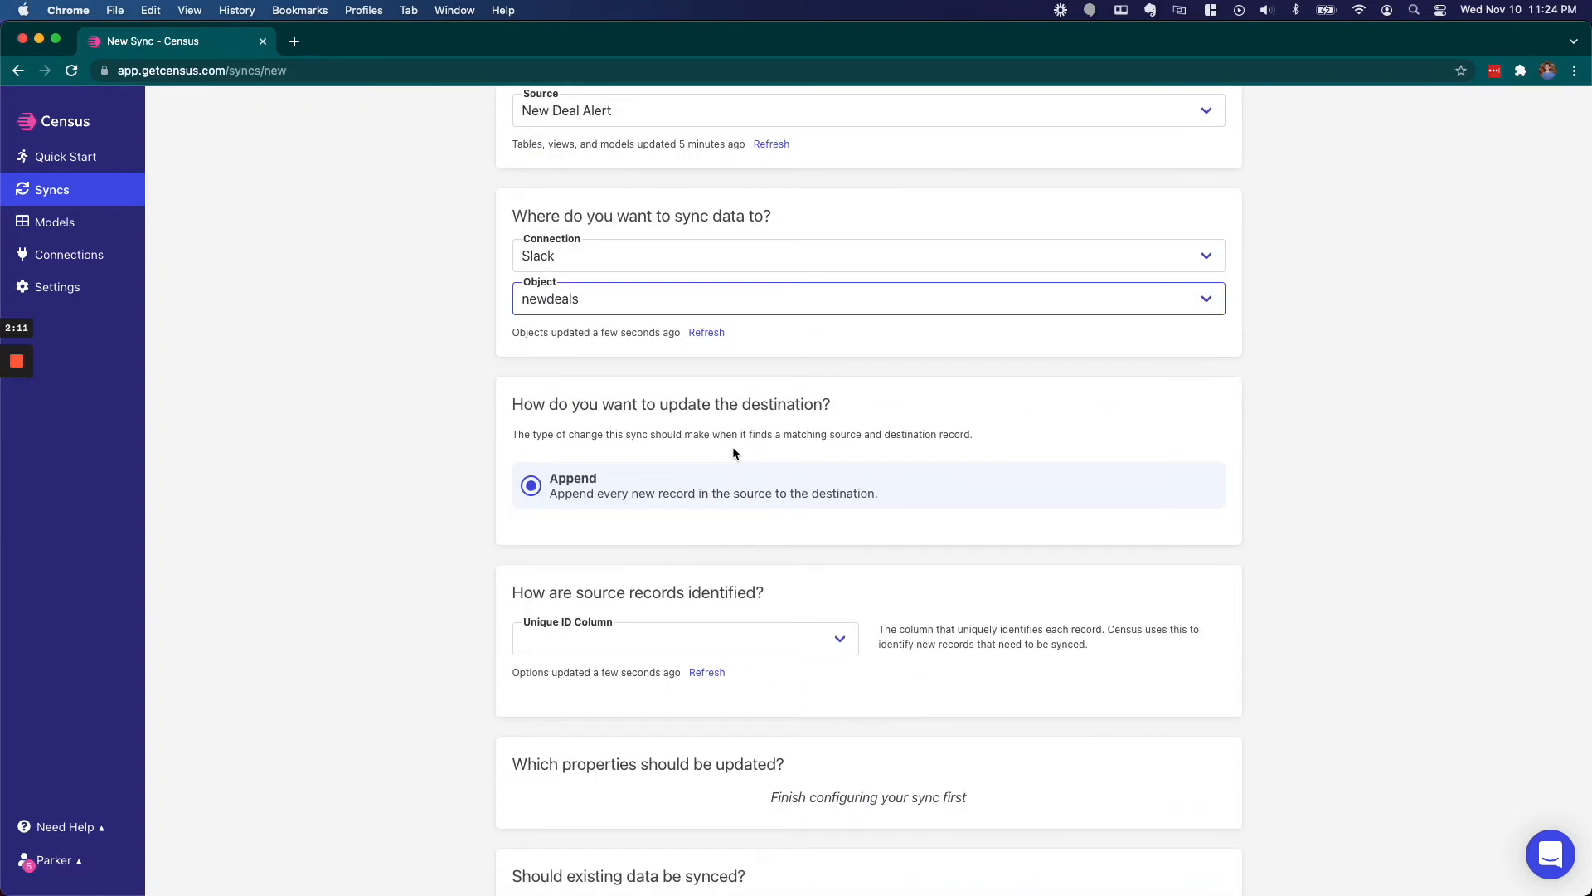
left_click_drag(688, 406, 798, 412)
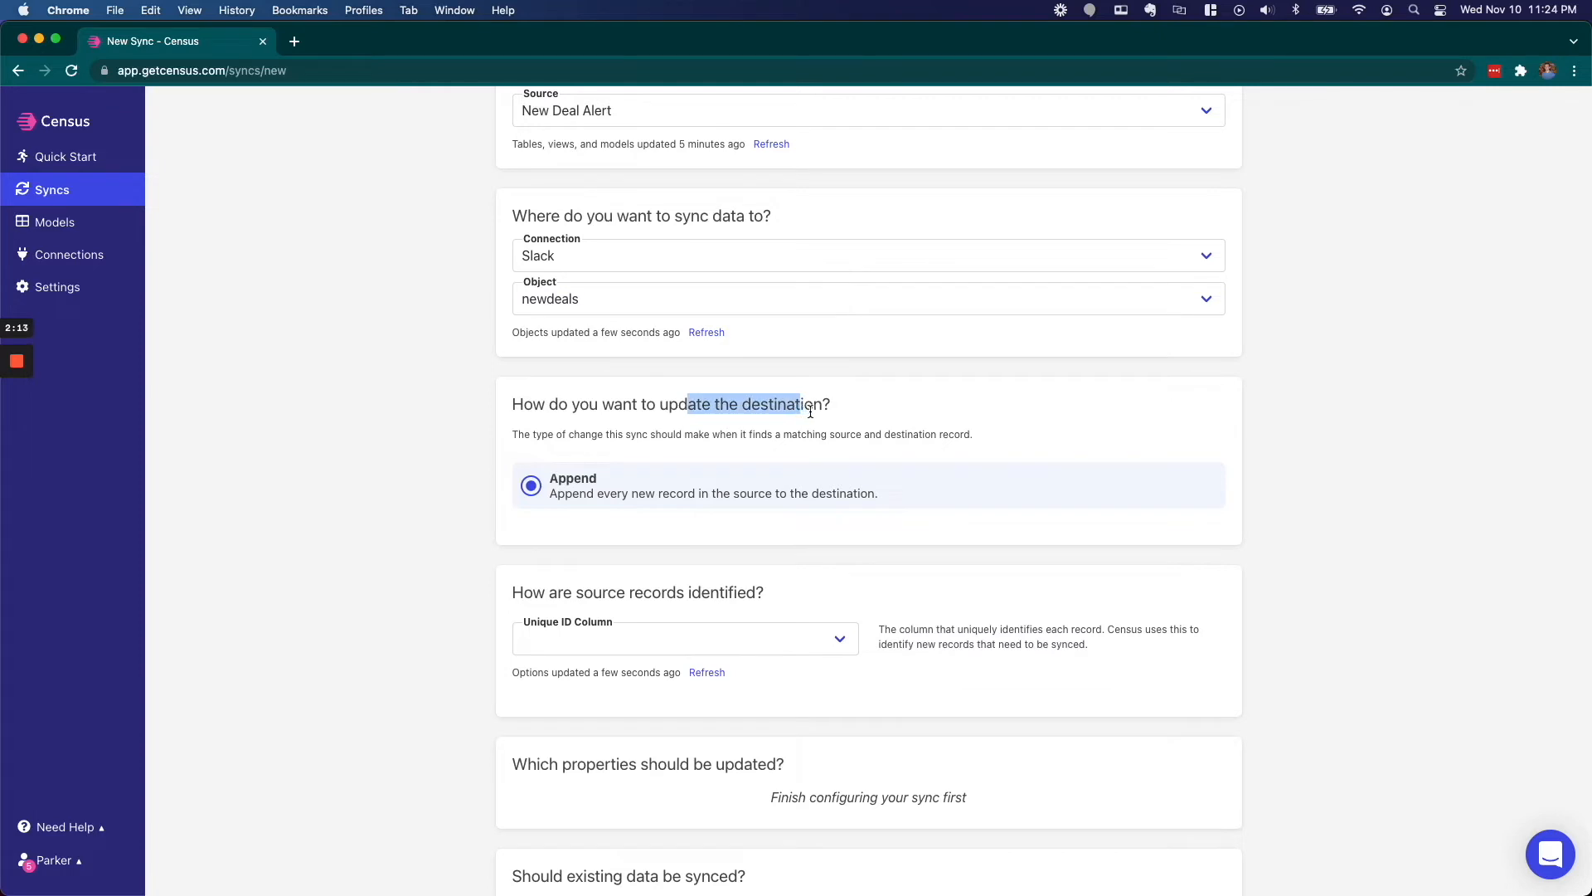
left_click(810, 411)
scroll(701, 431, "down", 2)
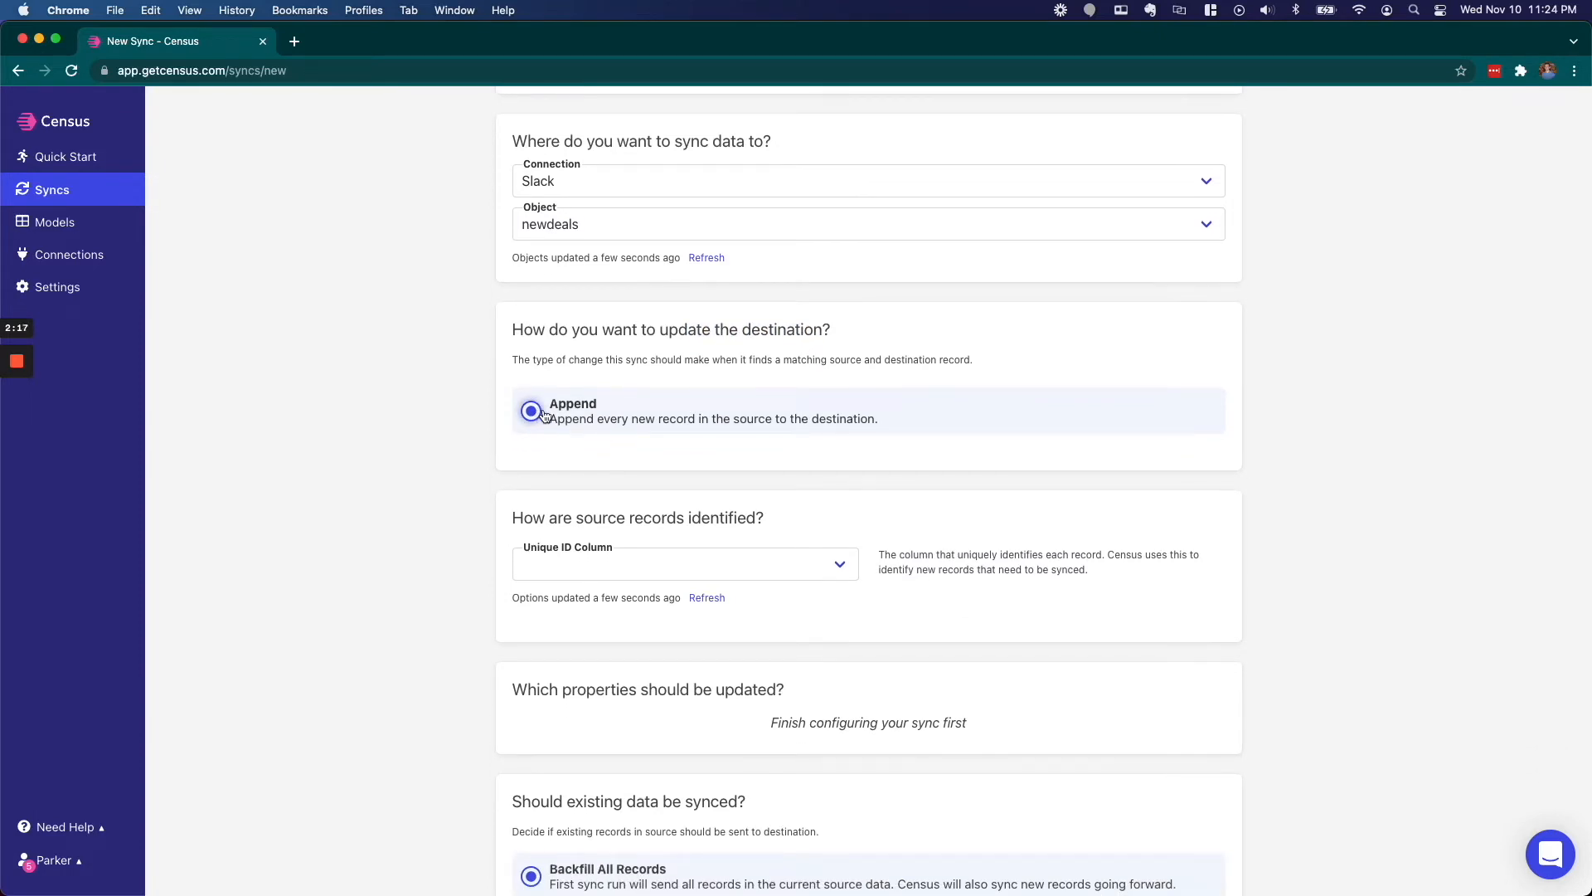
scroll(544, 415, "down", 1)
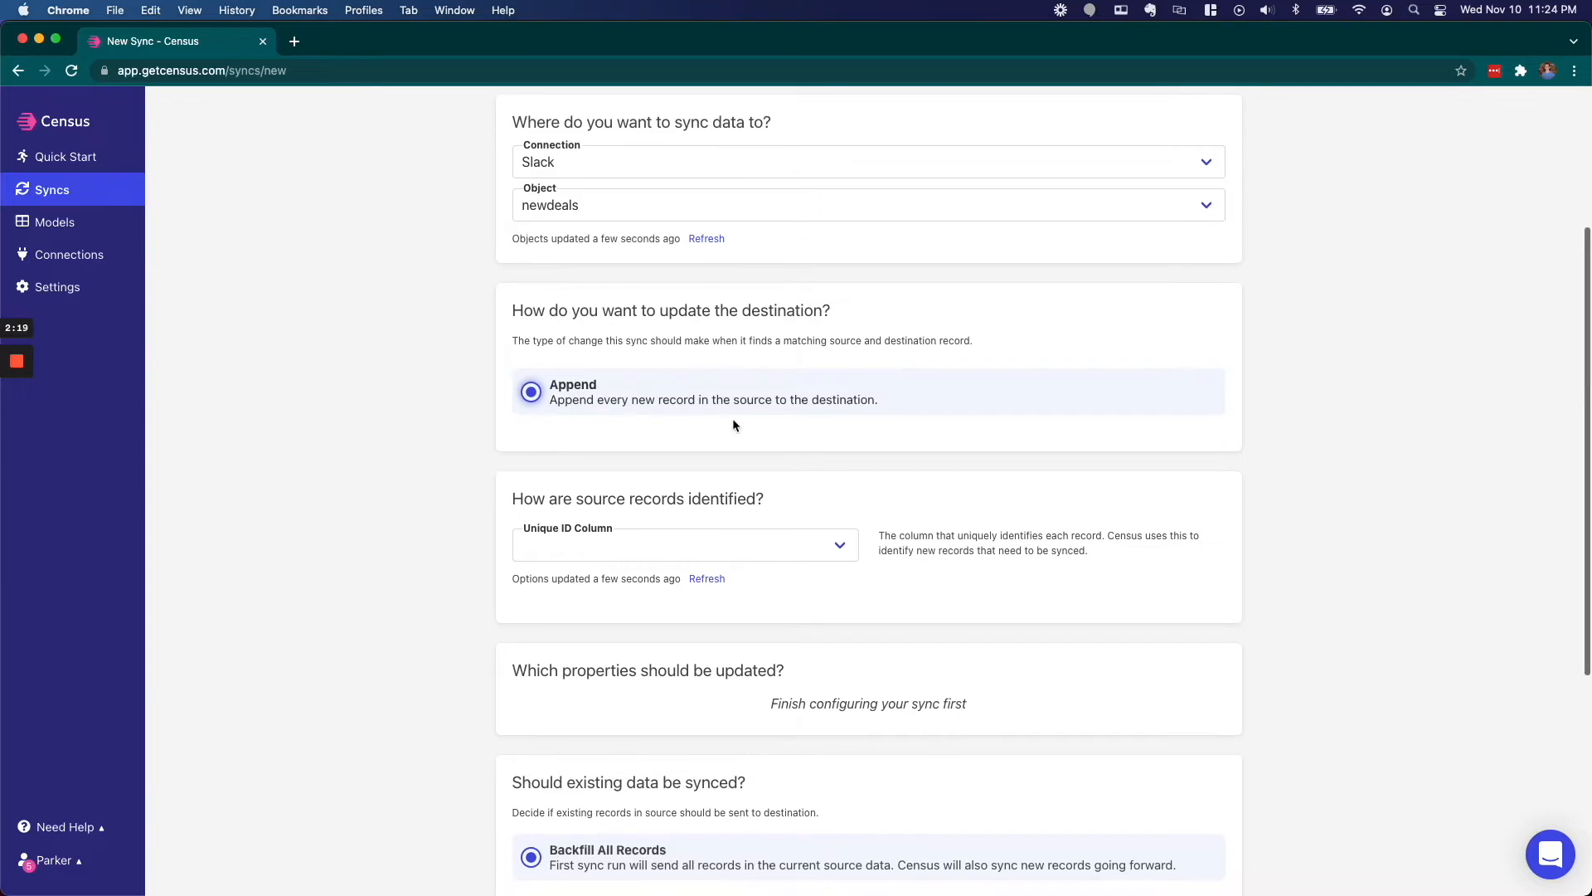
scroll(761, 409, "down", 2)
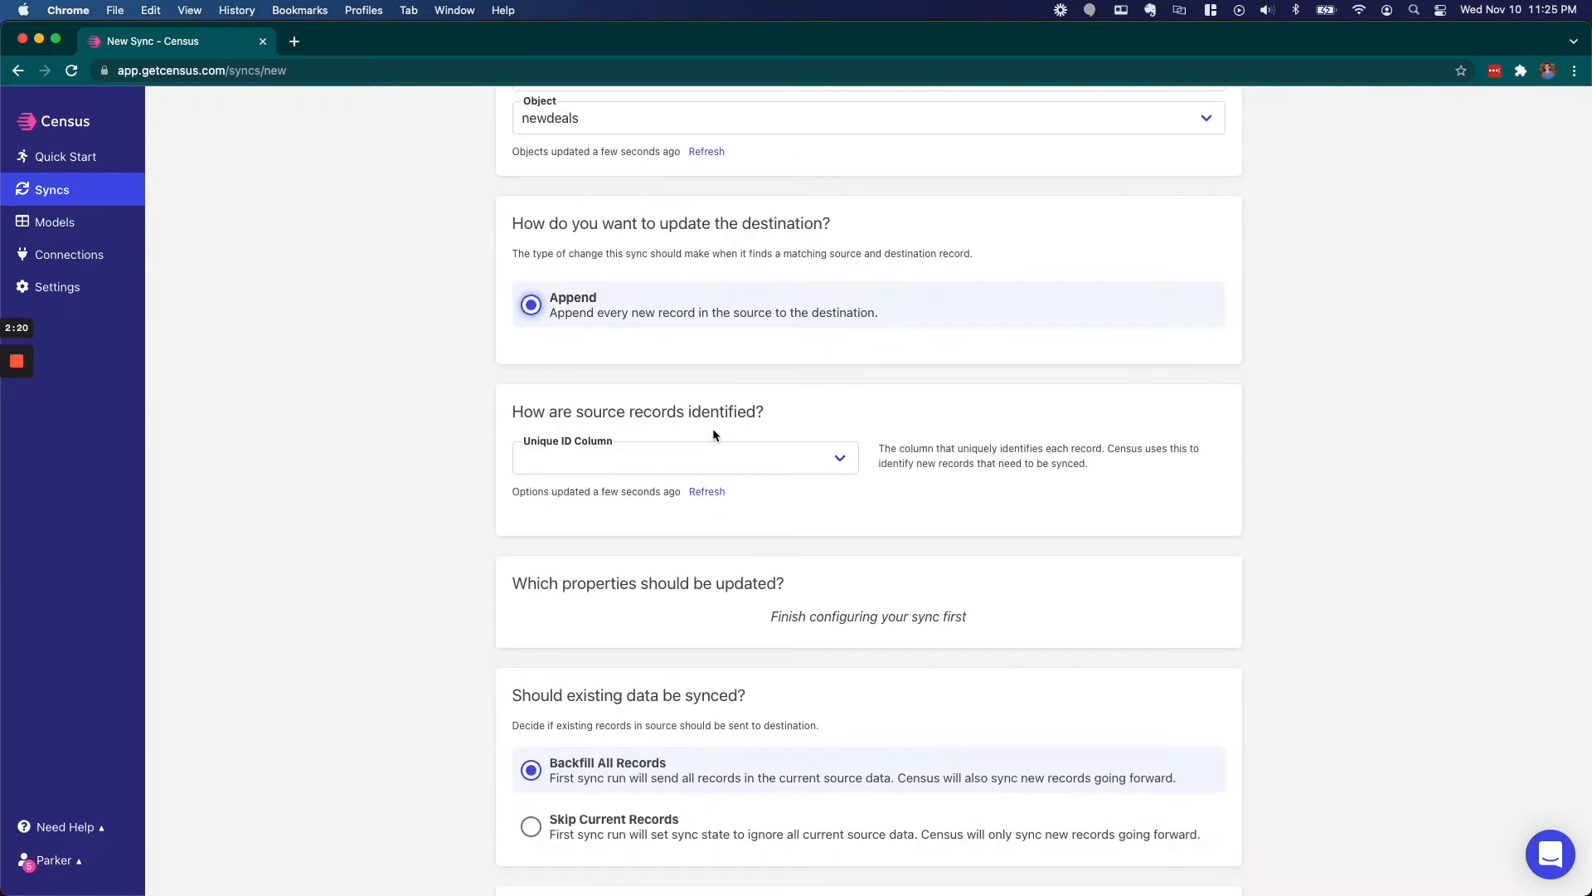
scroll(713, 430, "down", 1)
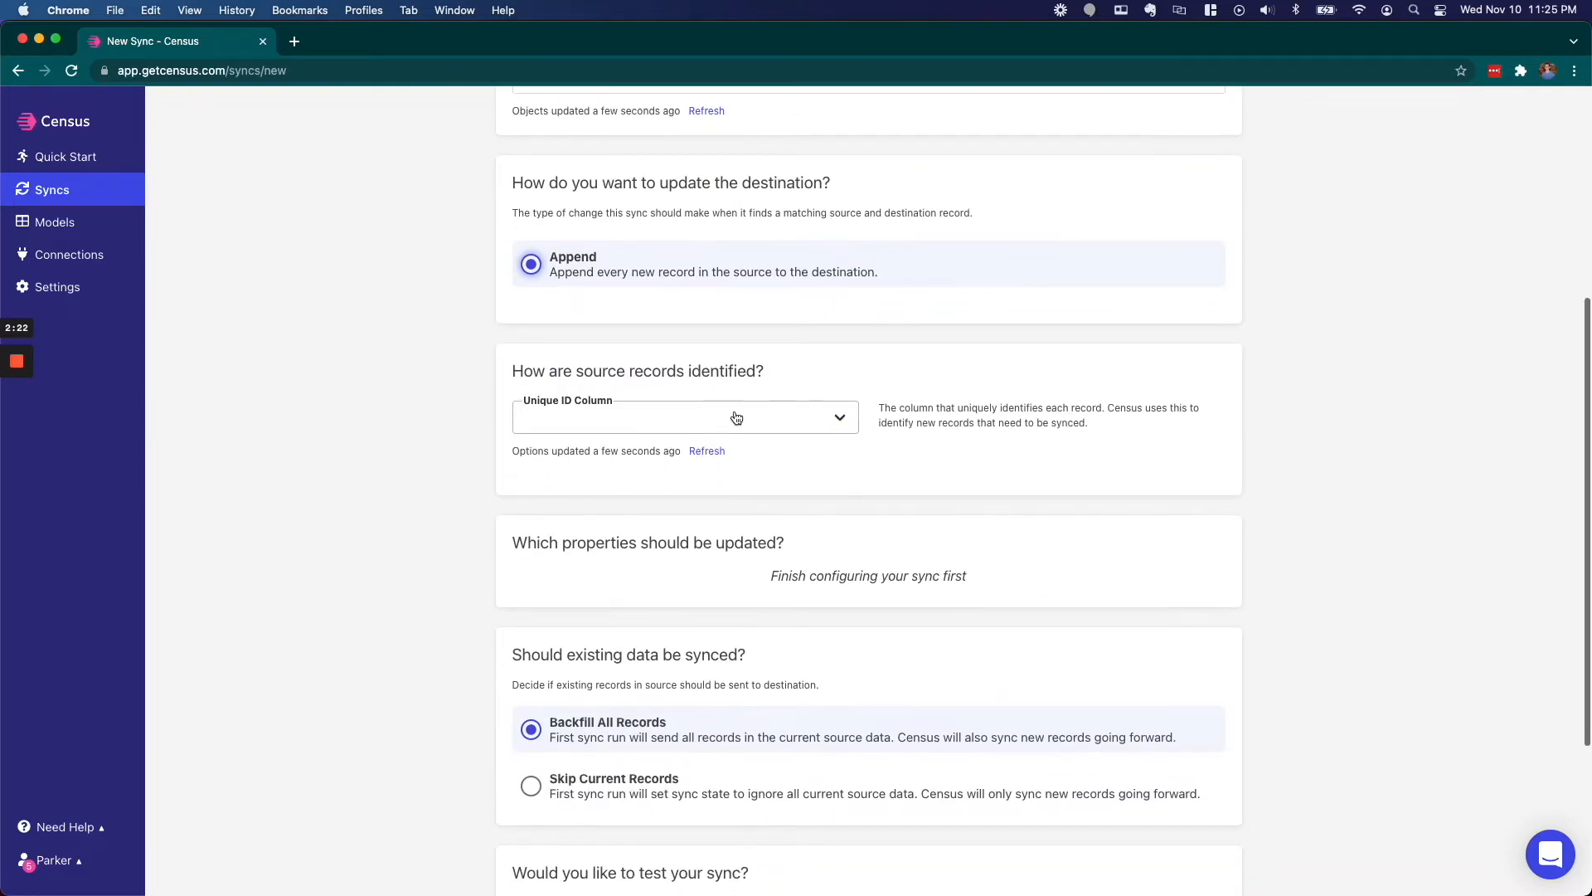
left_click(750, 418)
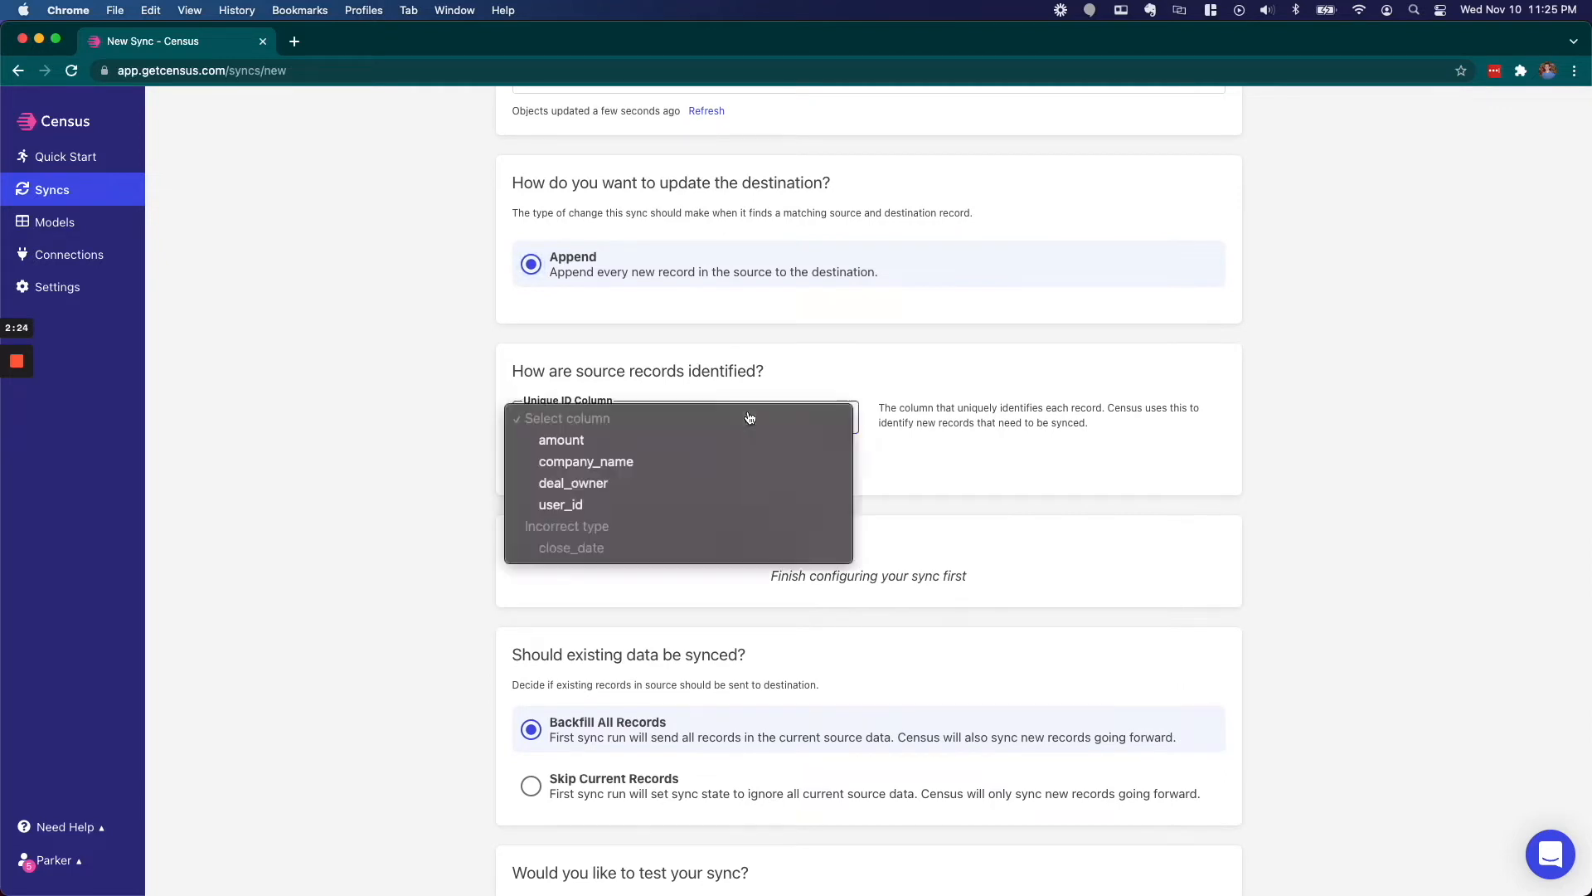
left_click(580, 505)
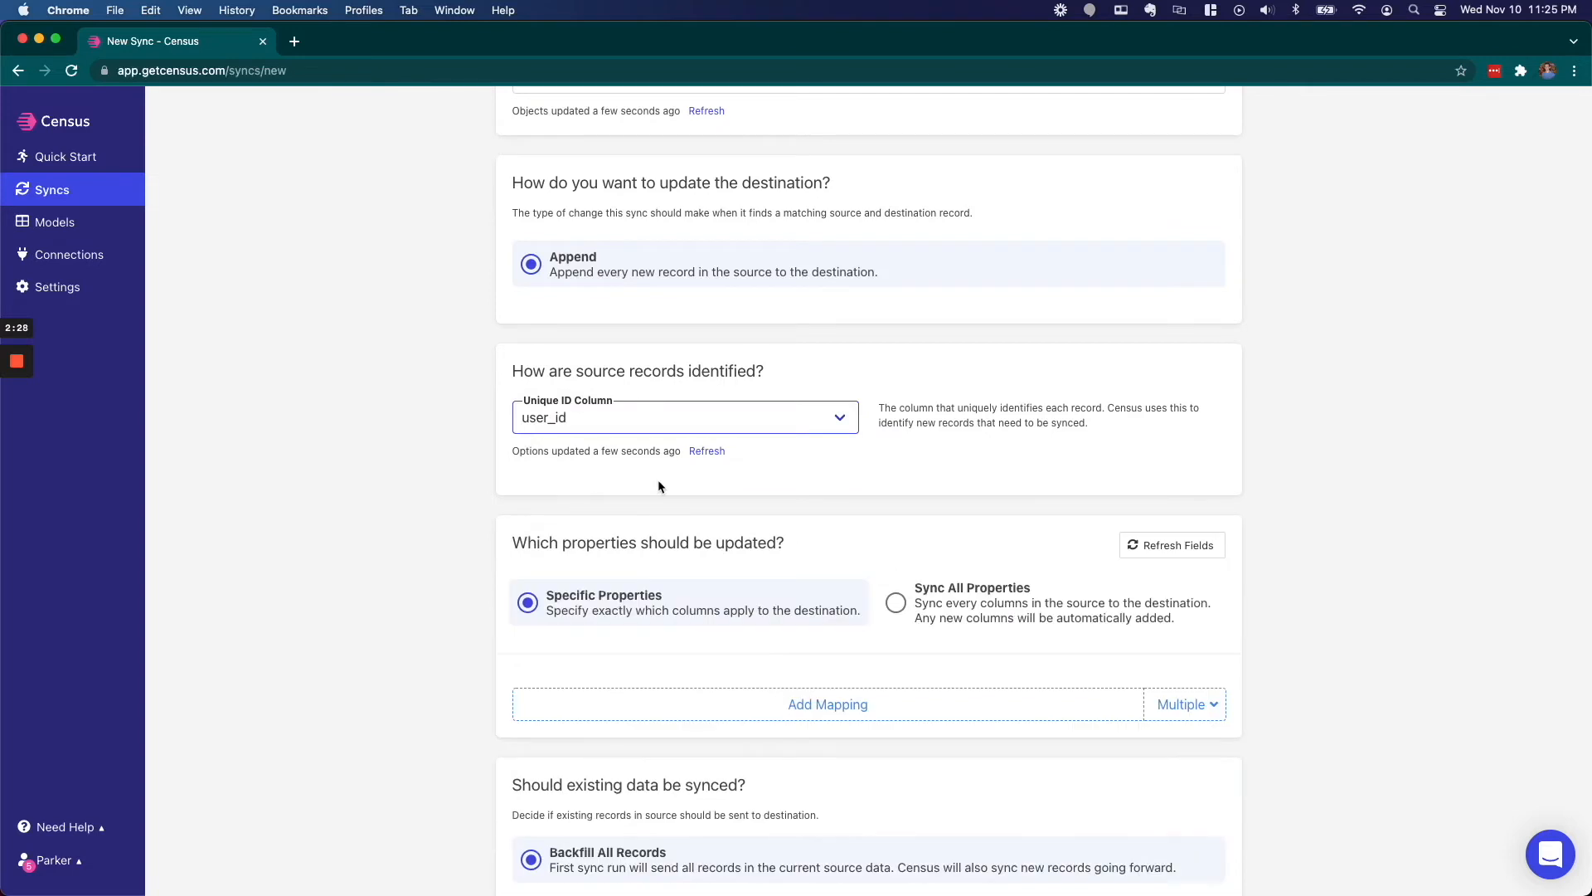
- Keep the Specific Properties mapping option selected
scroll(660, 486, "down", 4)
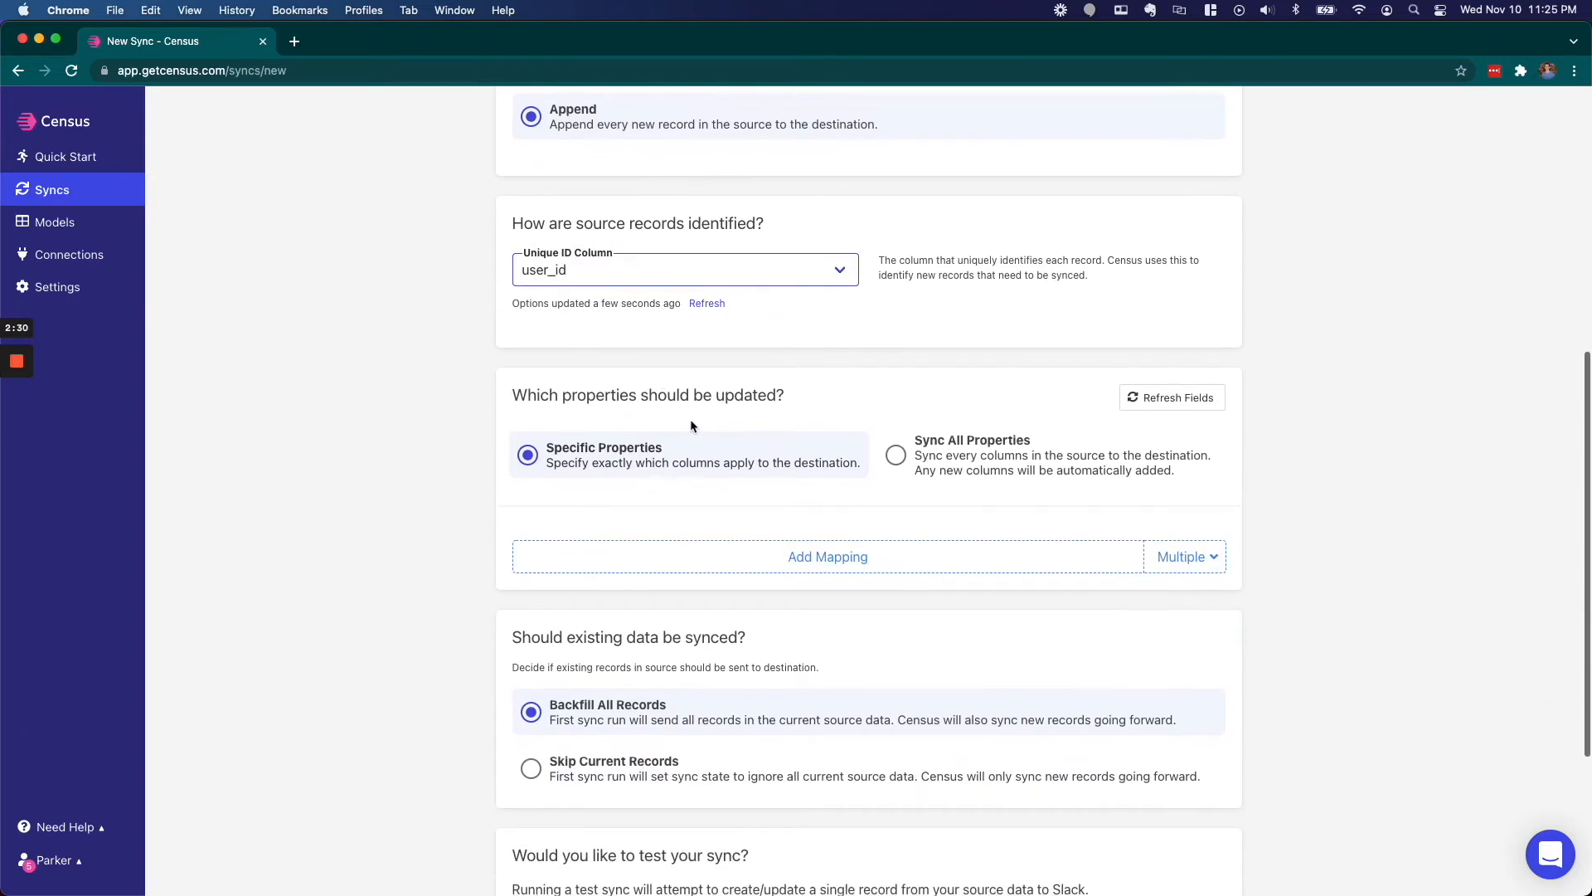
scroll(691, 424, "down", 1)
scroll(853, 394, "down", 1)
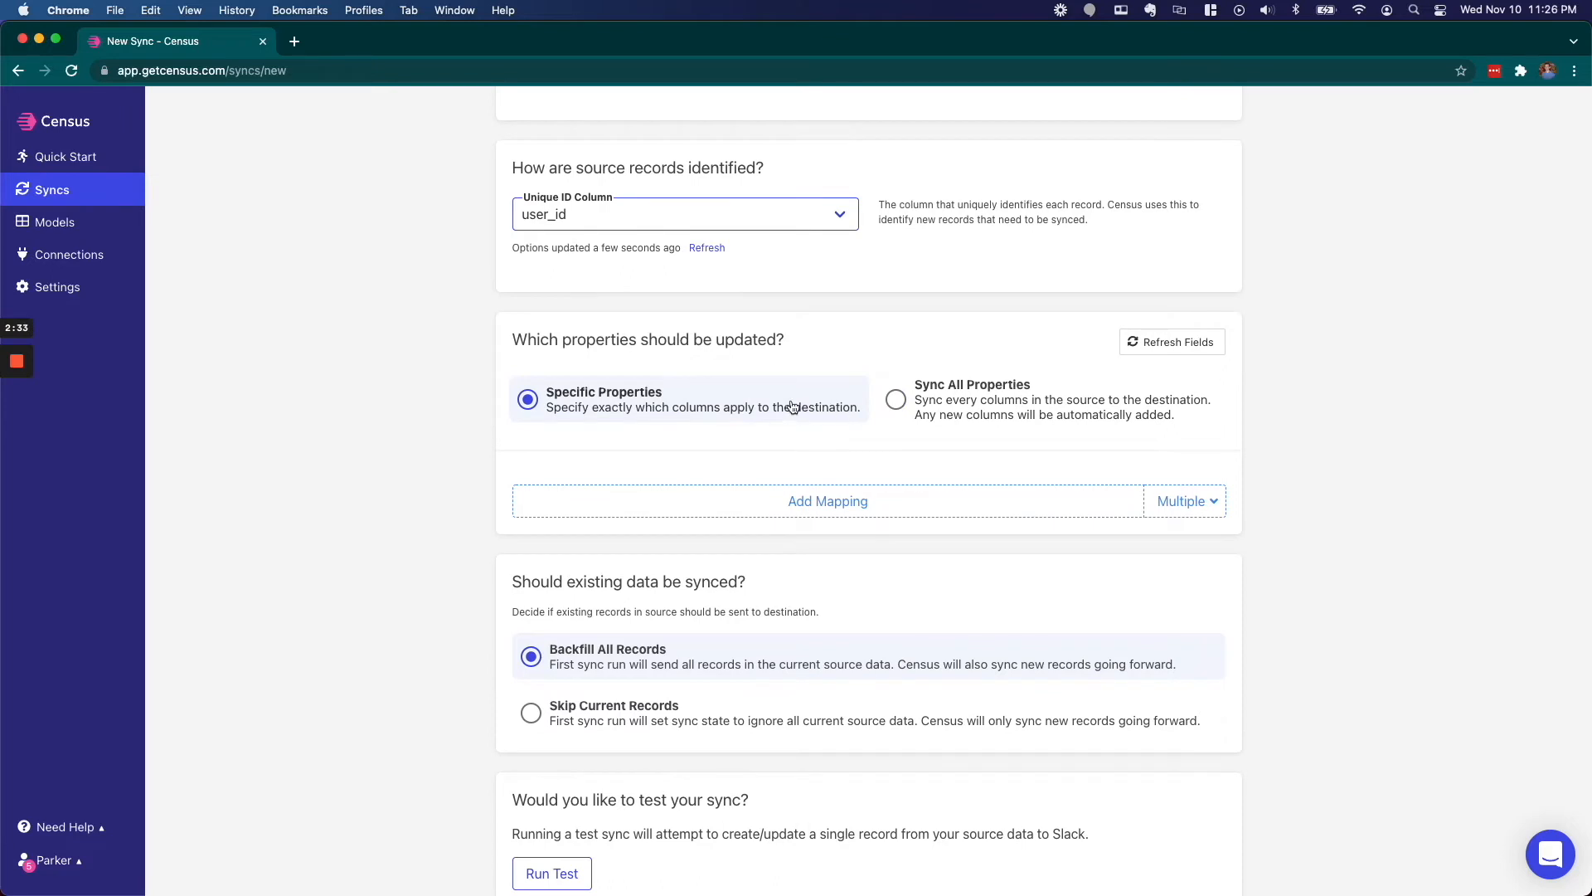
scroll(792, 406, "down", 1)
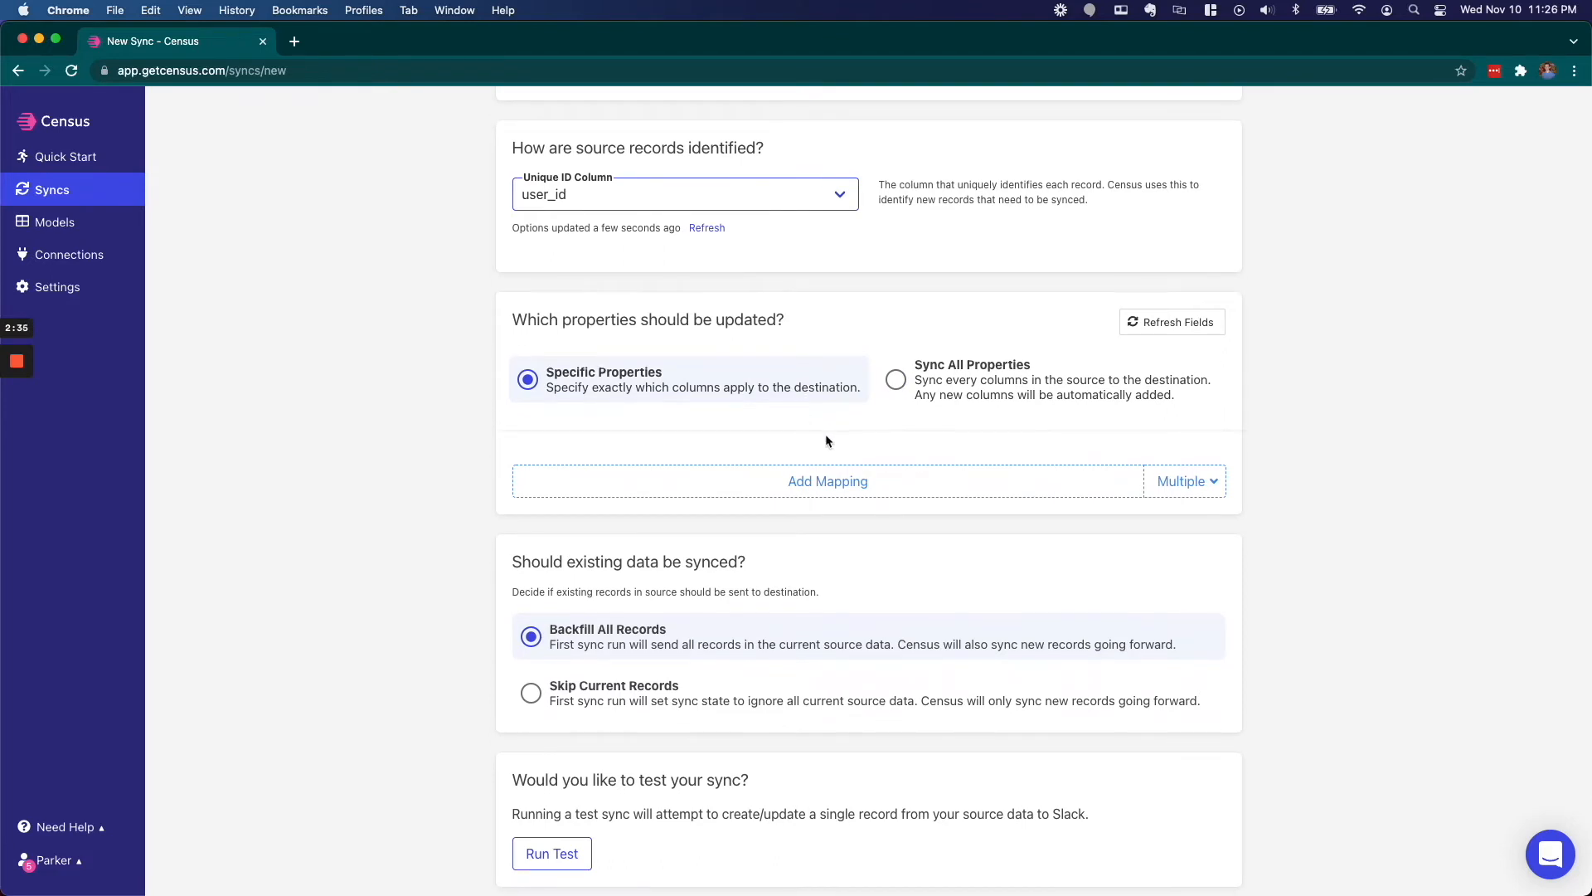
scroll(705, 355, "up", 1)
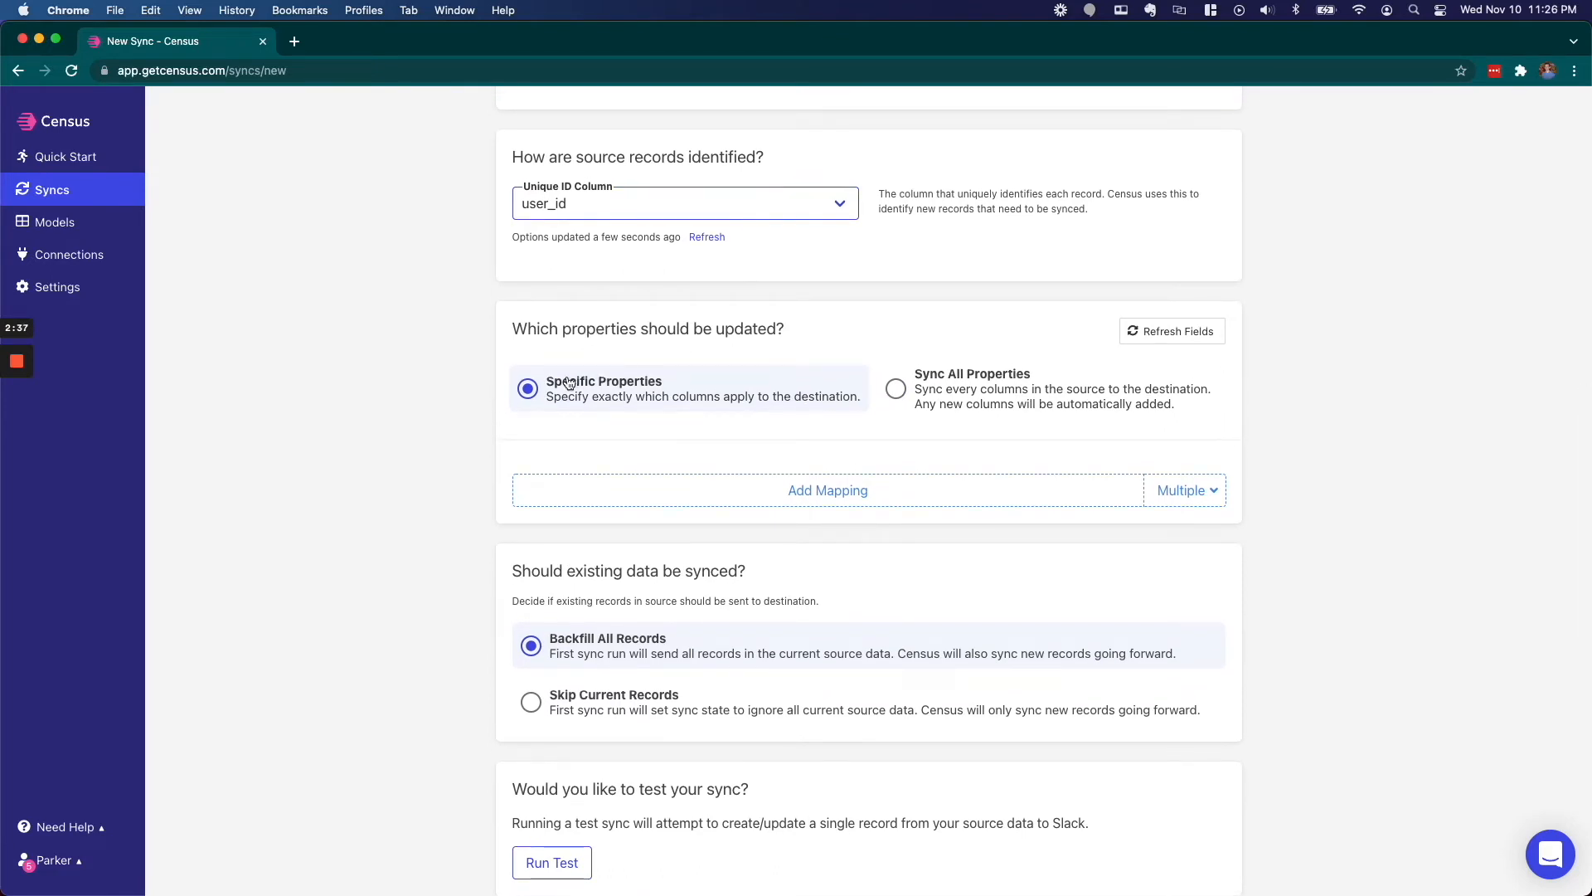
left_click(535, 390)
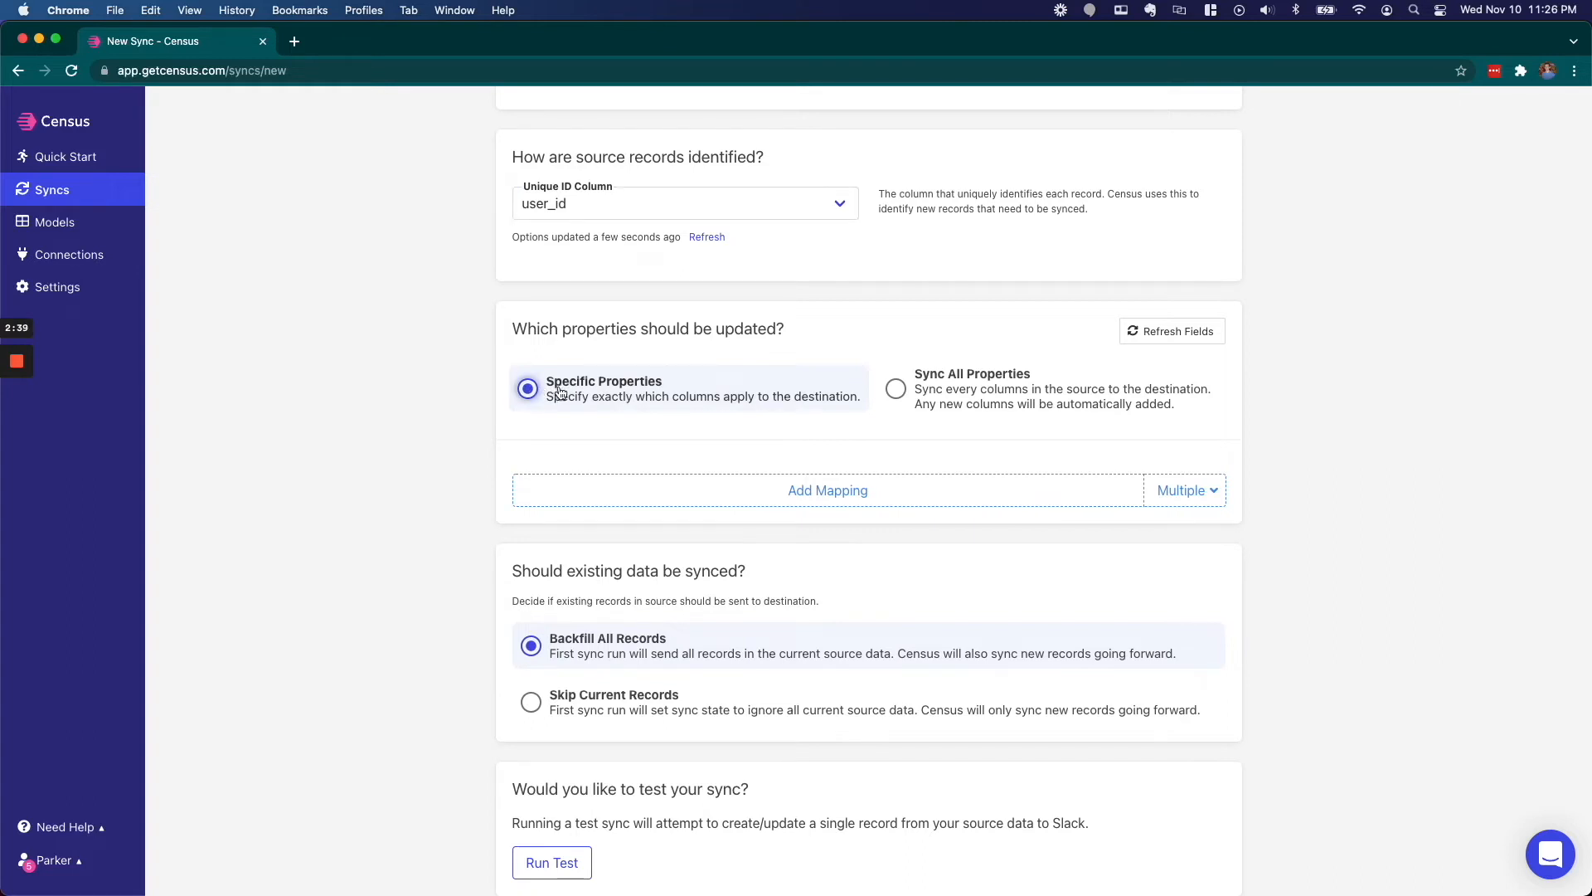
- Switch to Sync All Properties, mapping amount, deal_owner, company_name and close_date to same-named Slack fields
left_click(899, 390)
scroll(688, 462, "down", 1)
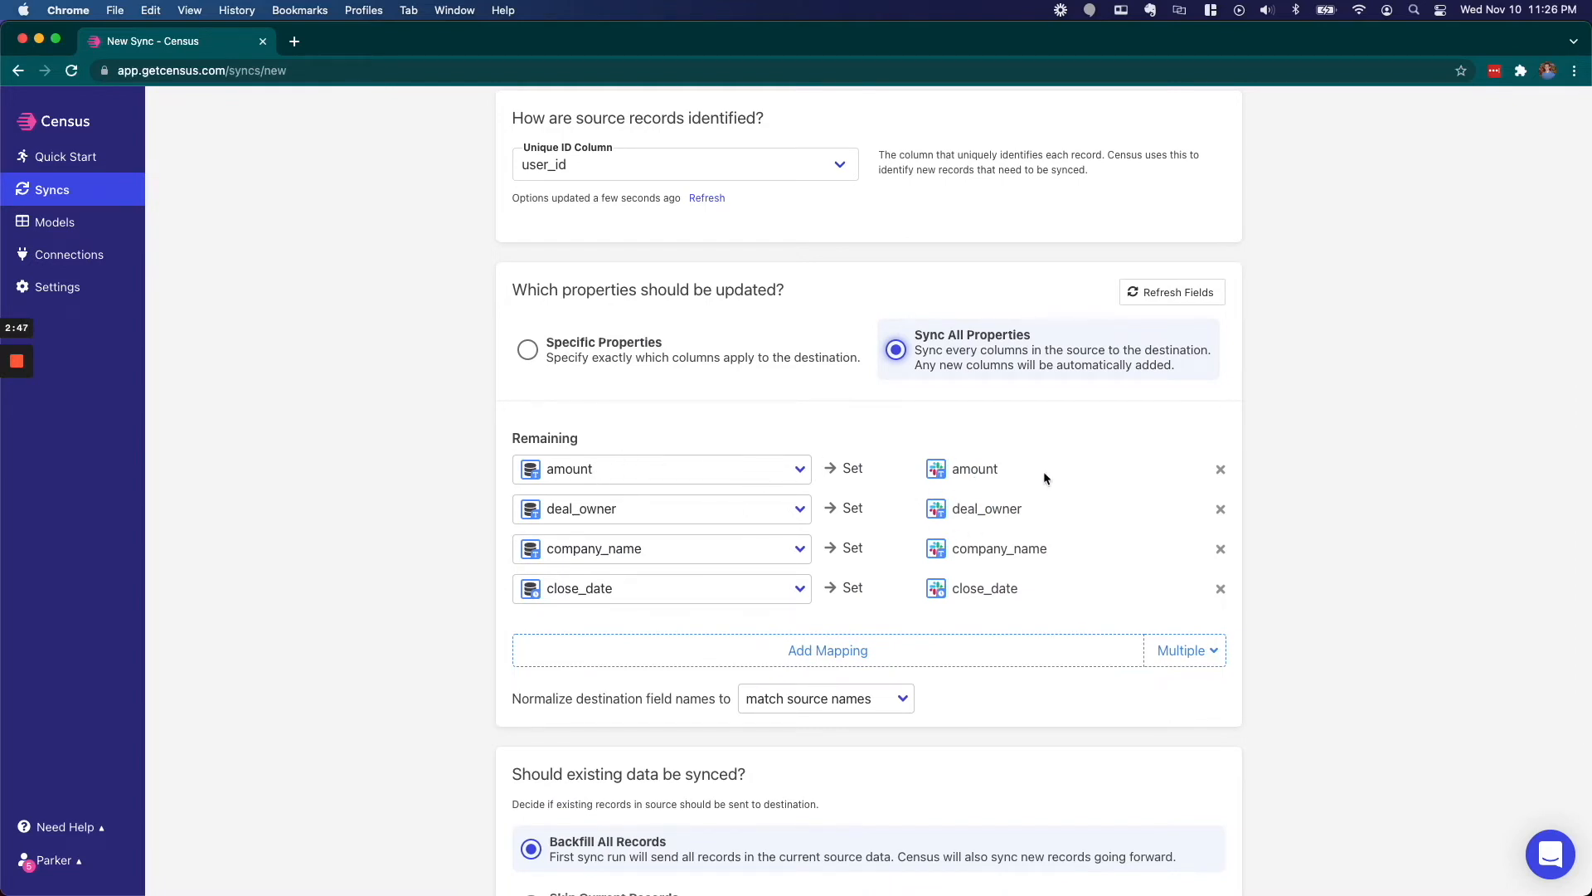
scroll(1044, 479, "down", 1)
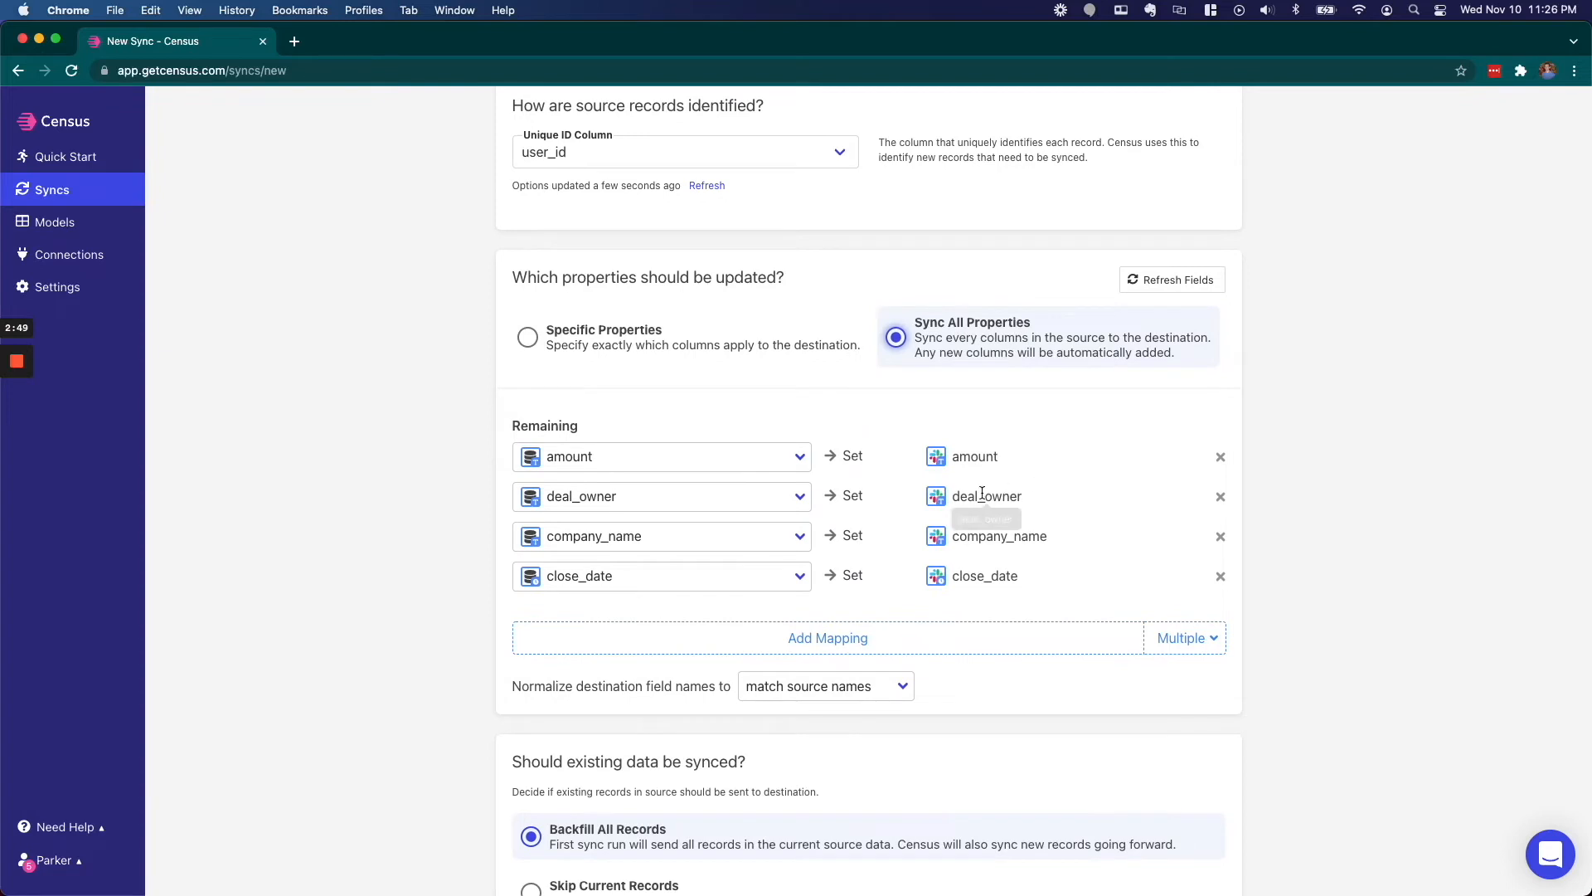
scroll(989, 497, "down", 1)
left_click(880, 595)
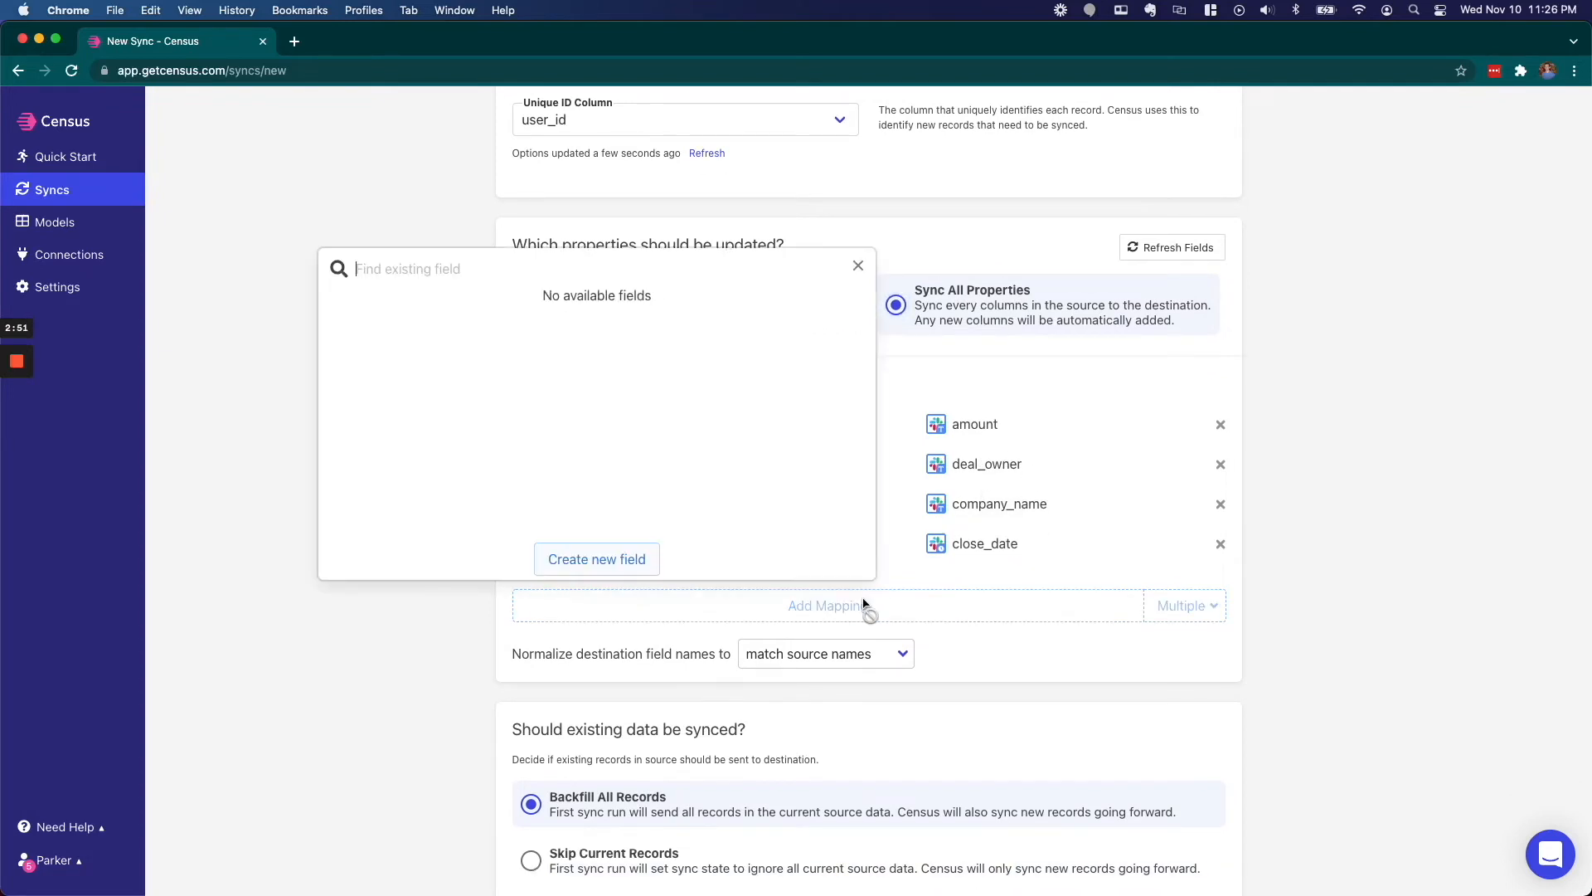
left_click(859, 265)
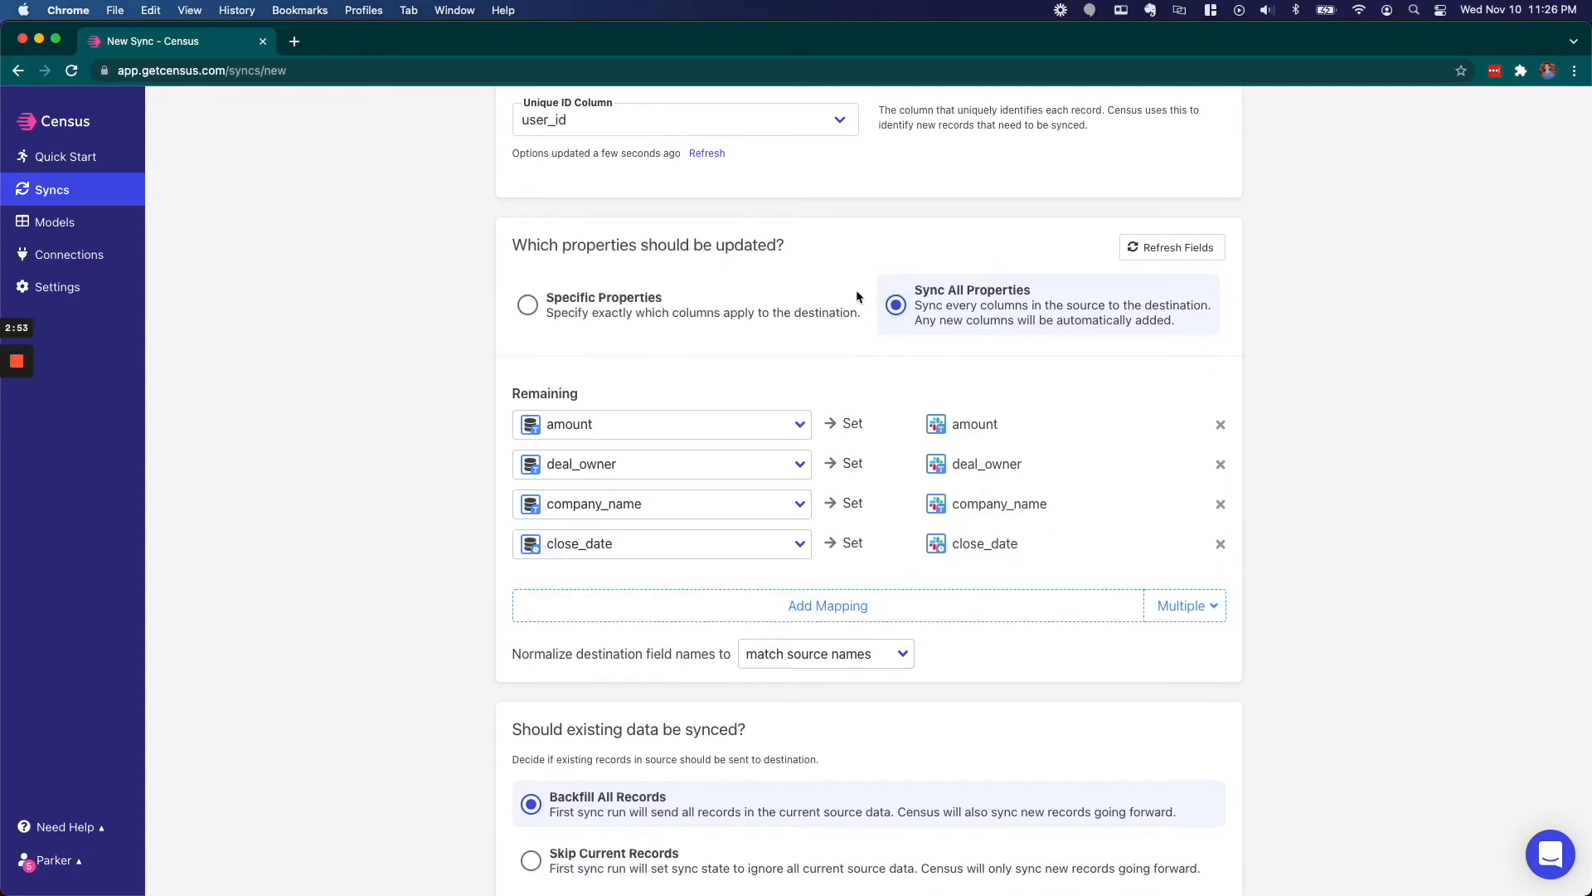
scroll(846, 406, "down", 5)
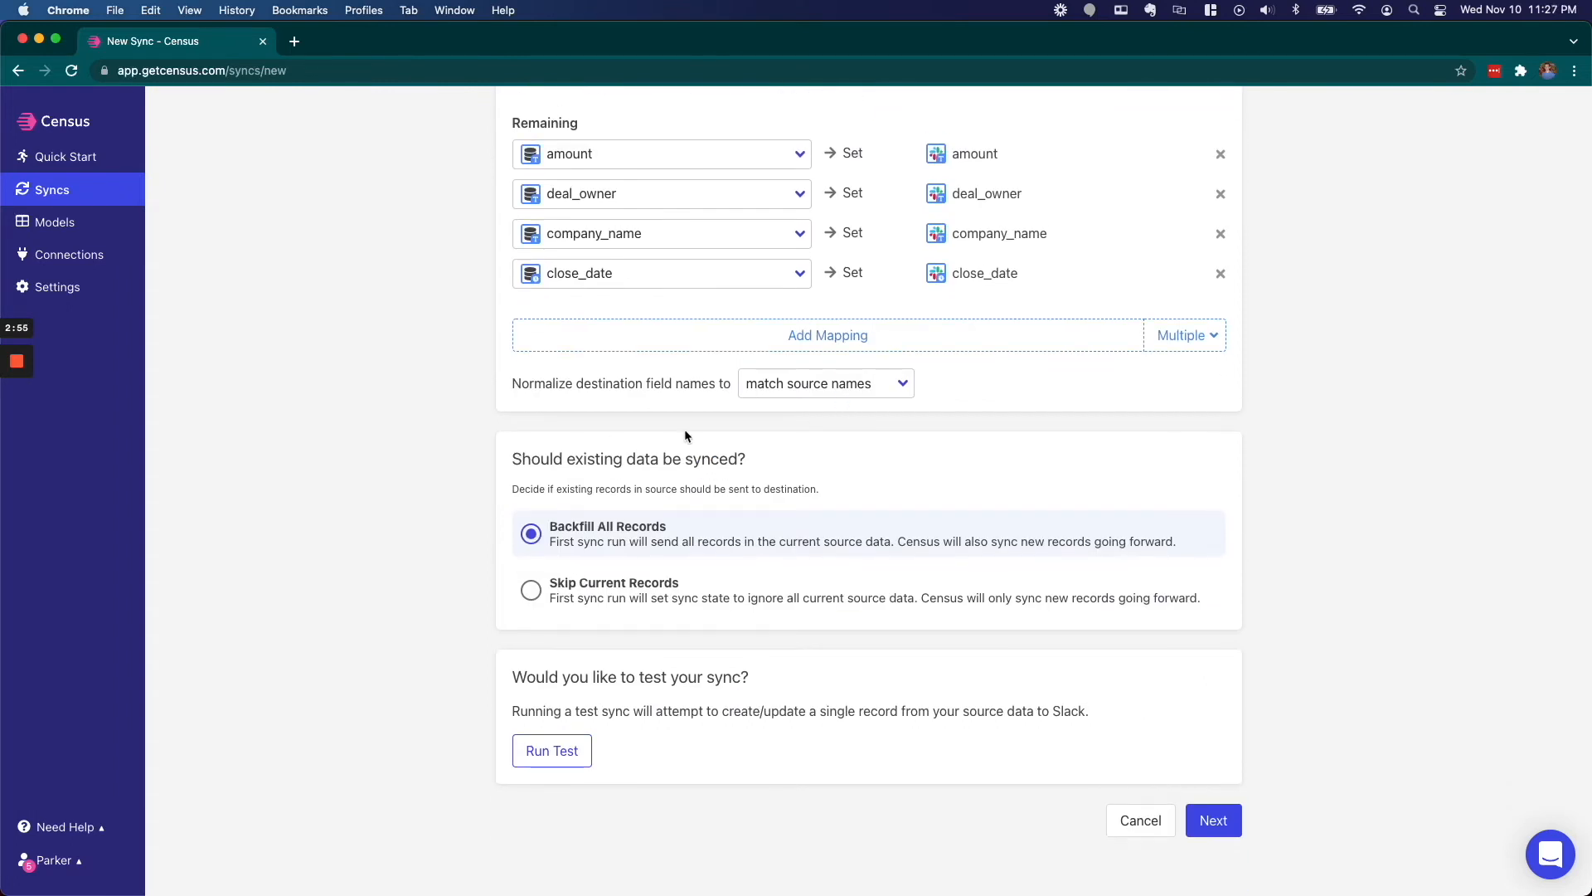
left_click(804, 386)
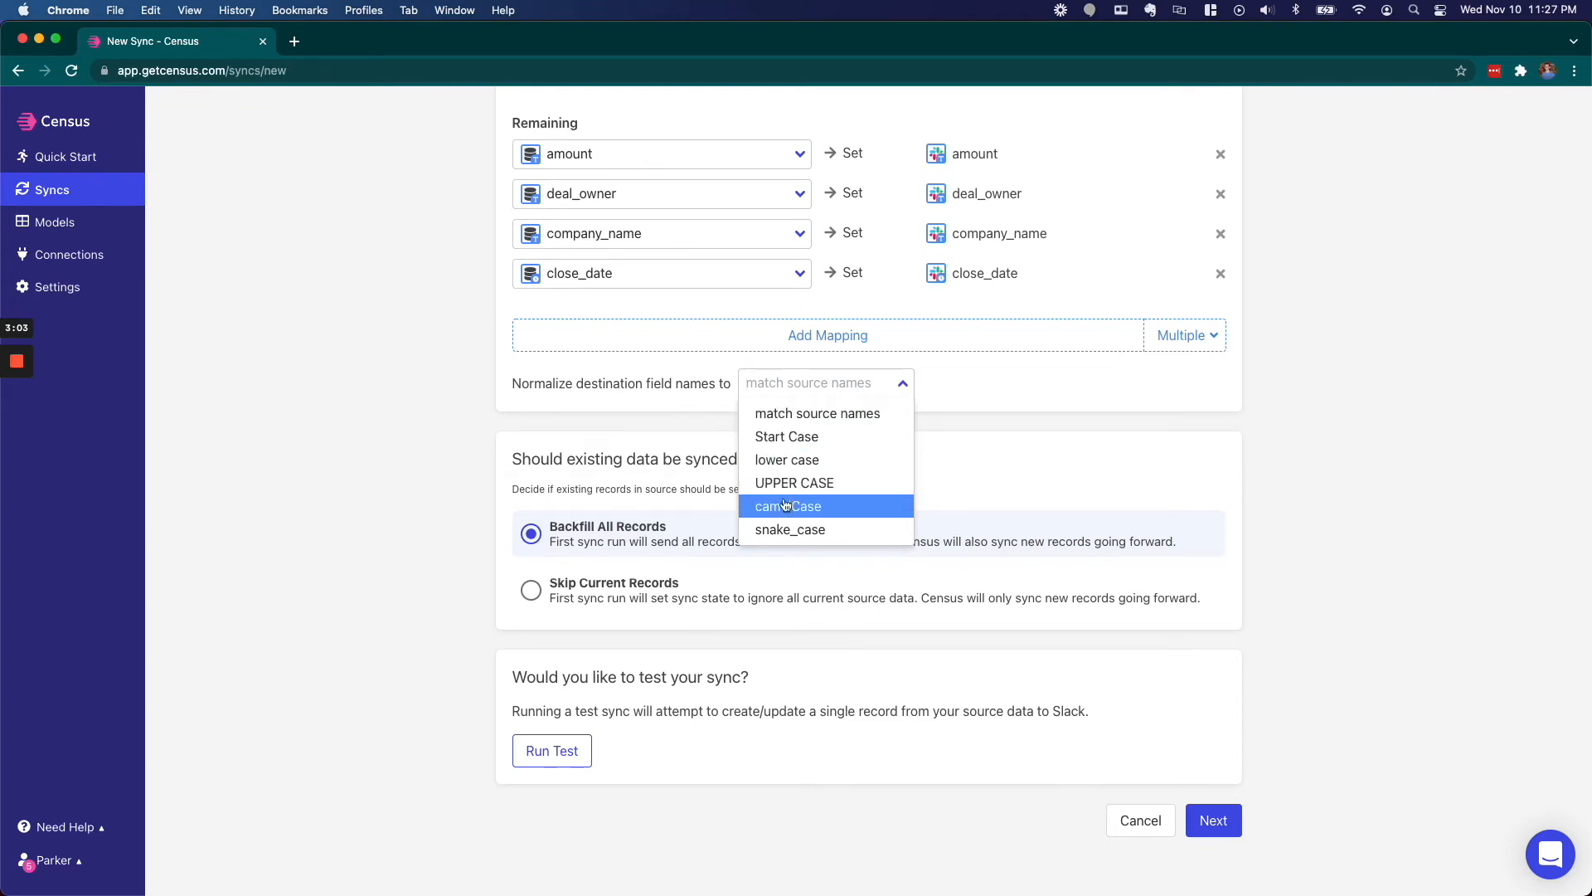
- Choose lower case for destination field name normalization
left_click(788, 459)
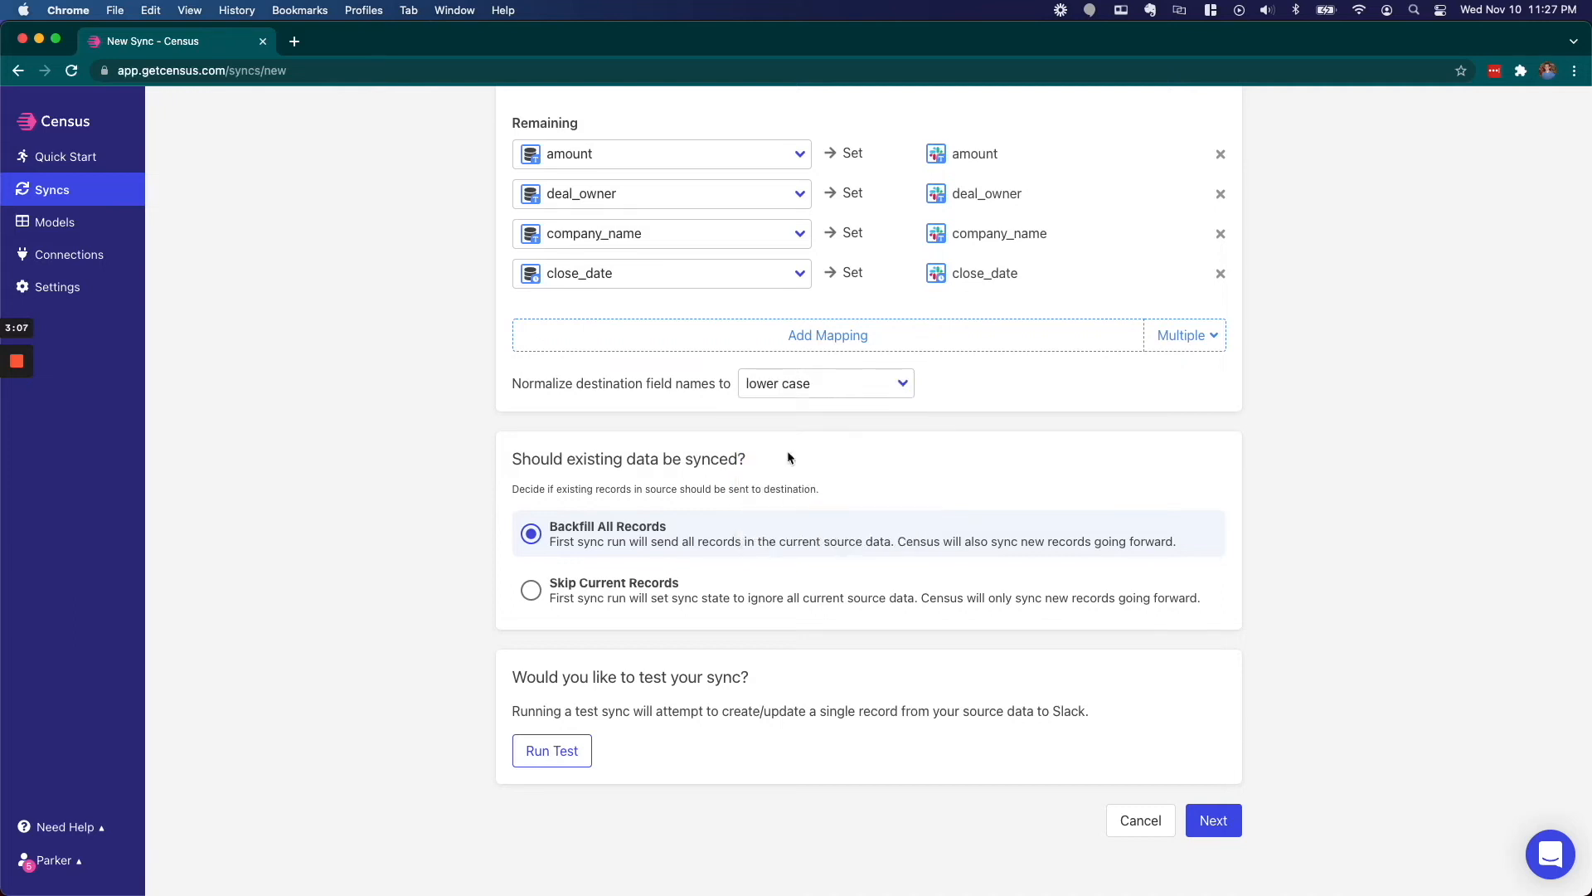
scroll(708, 435, "down", 2)
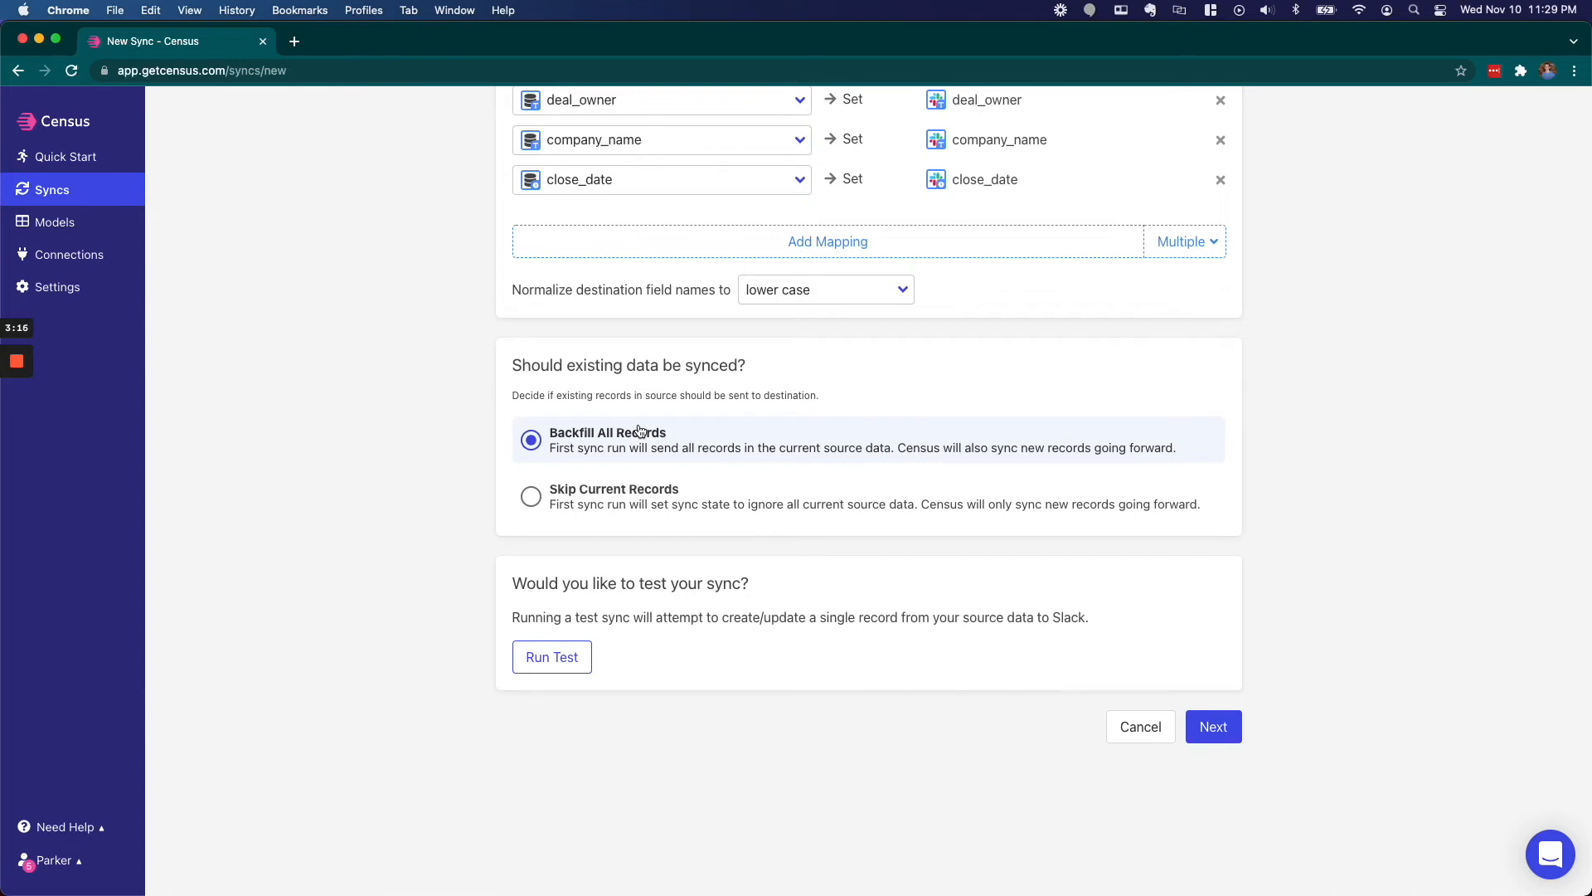
- Keep Backfill All Records for existing data and start a test sync into Slack
left_click(600, 497)
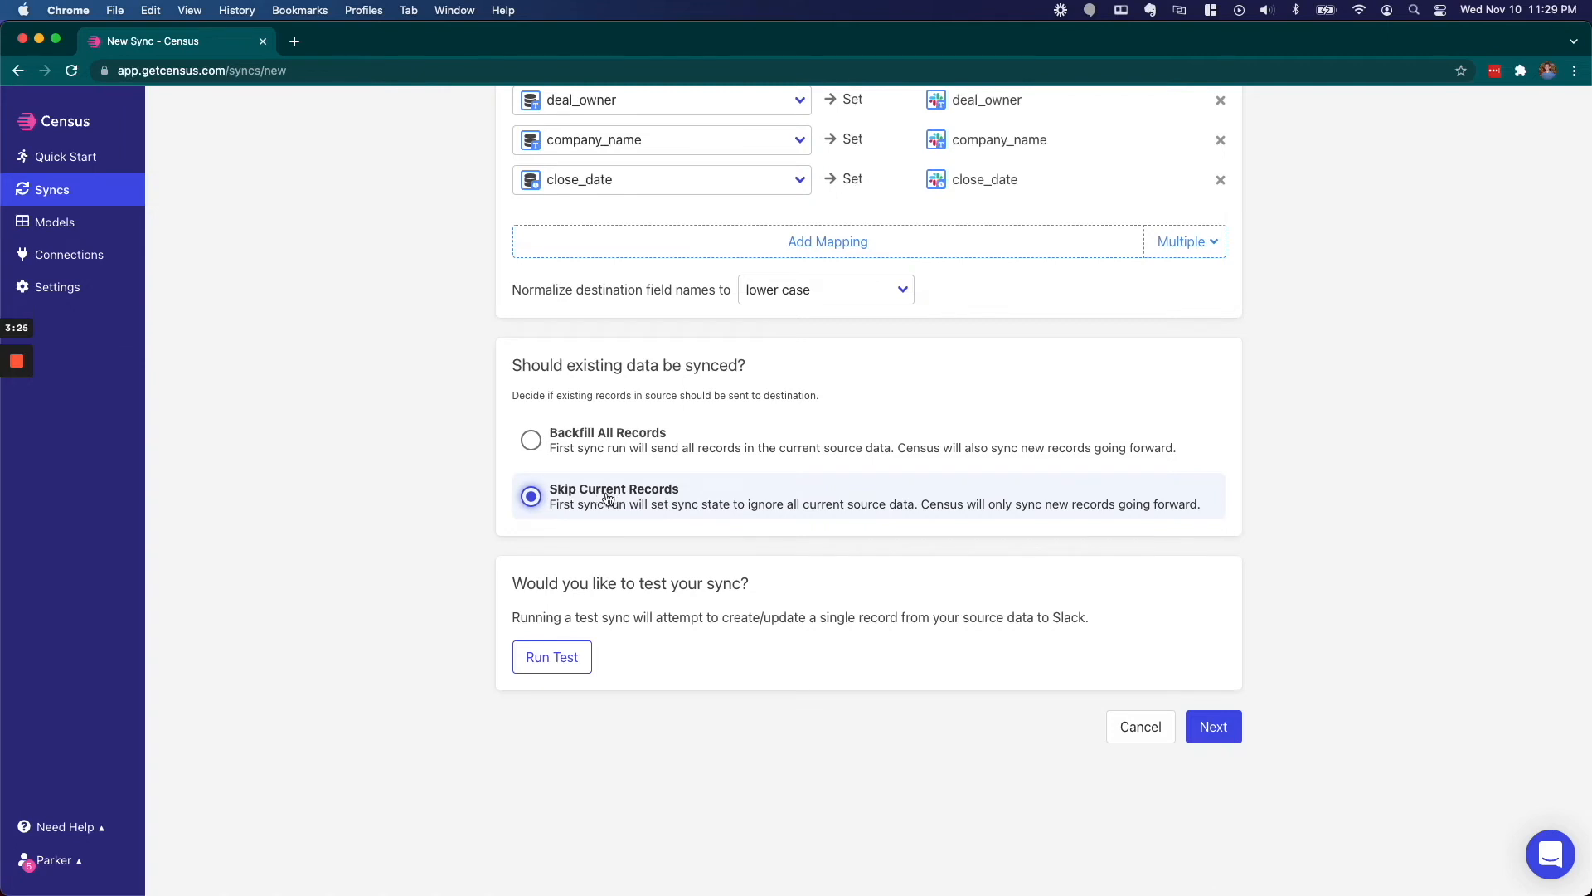
left_click(530, 440)
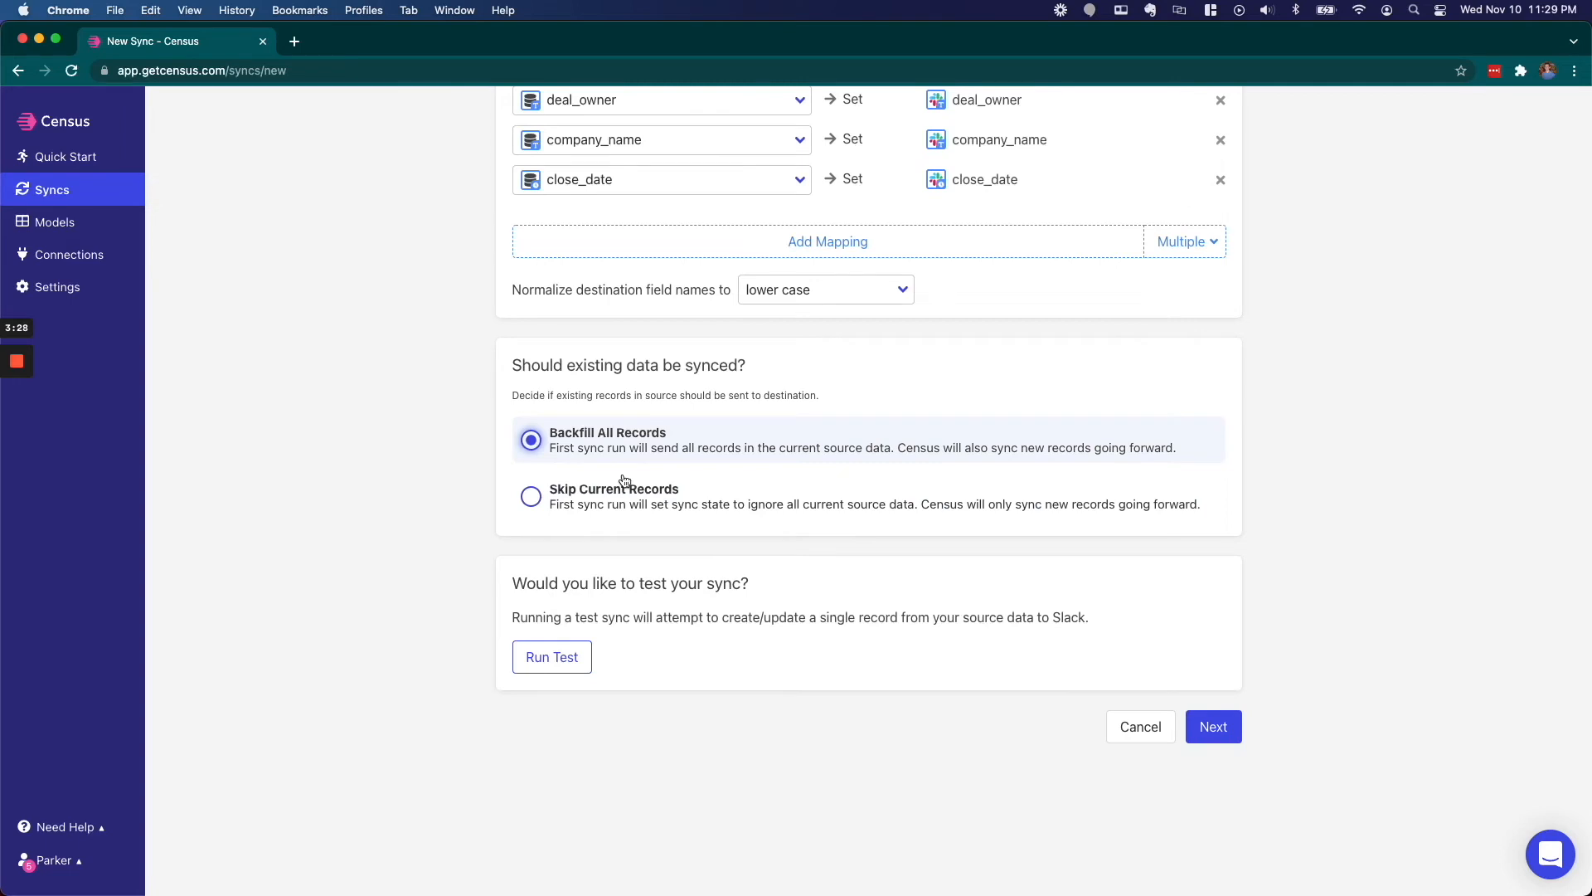
left_click(556, 656)
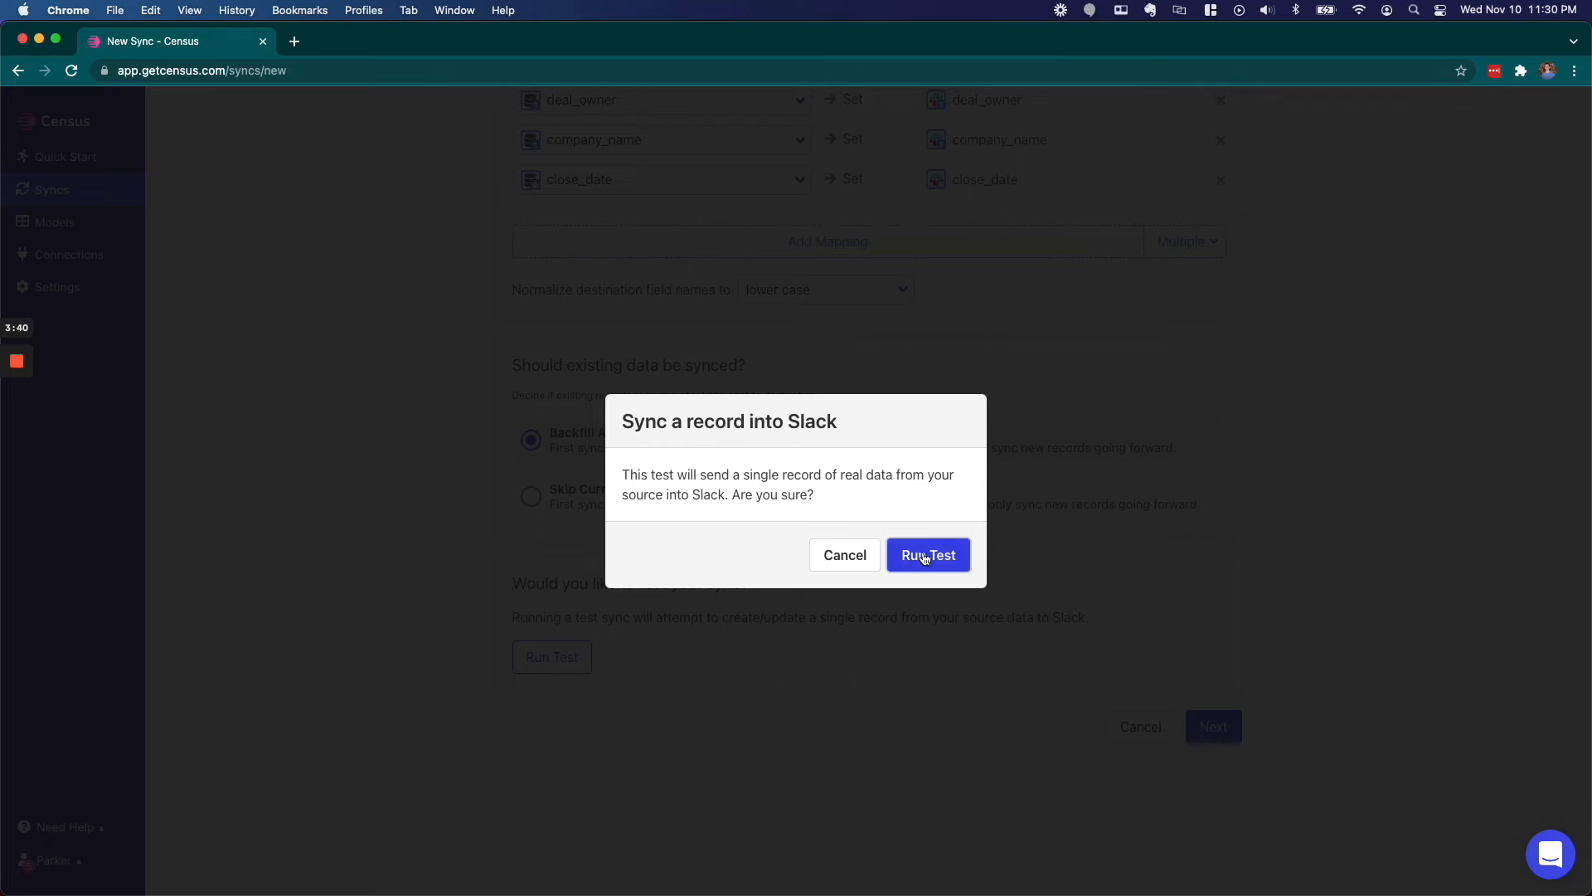
- Send one test New Deal Alert record (1001, $2000) to Slack #newdeals
left_click(924, 557)
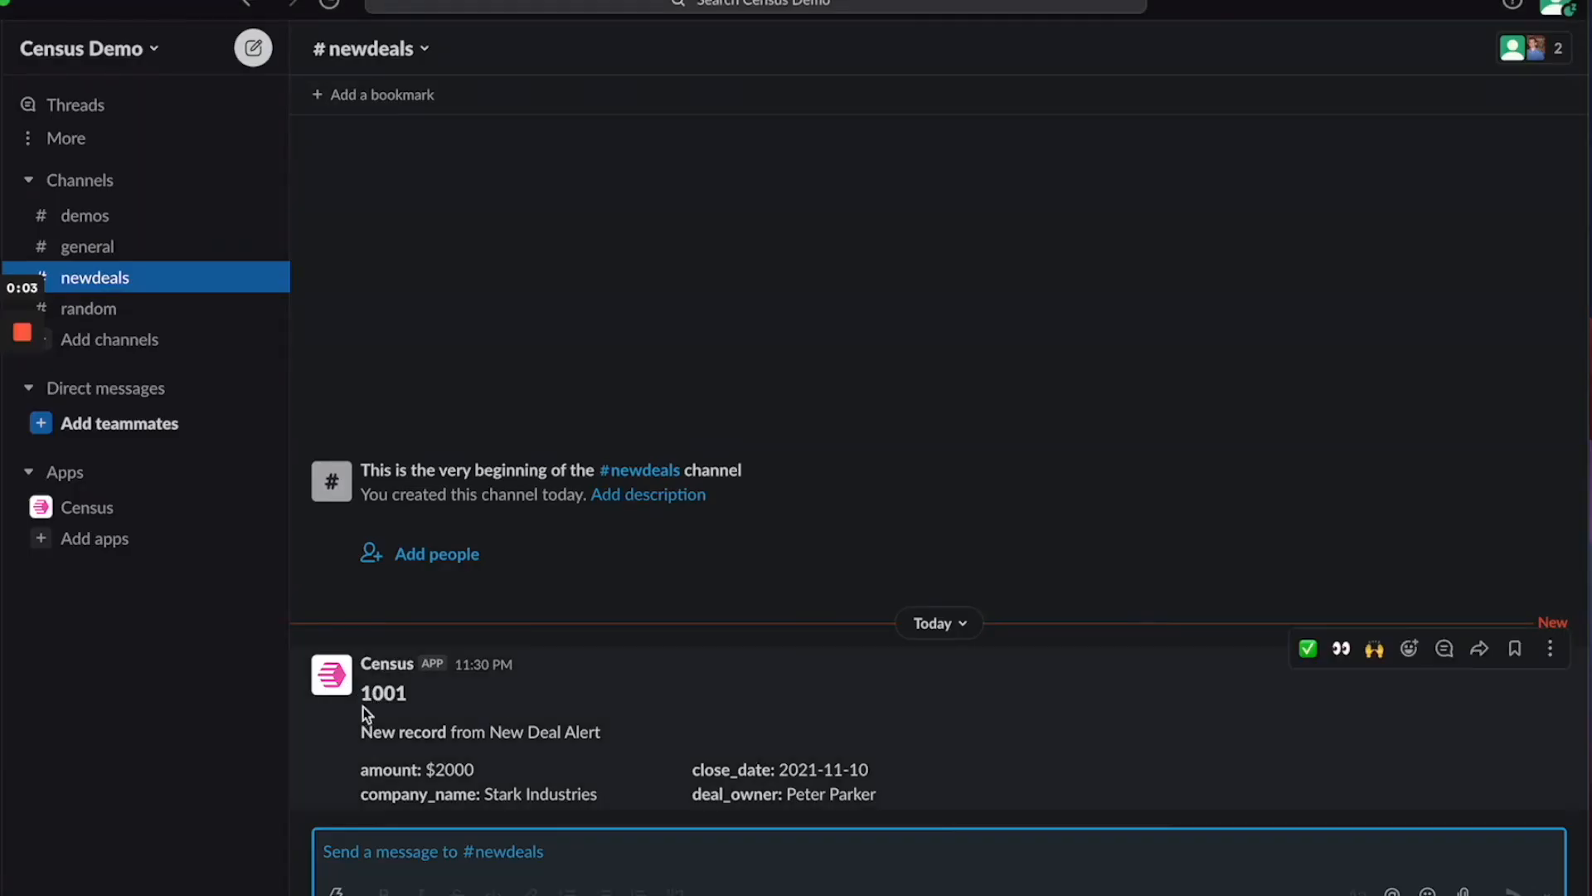
- Verify the test alert in #newdeals shows the $2000 amount for record 1001
left_click_drag(359, 759, 476, 768)
left_click(474, 764)
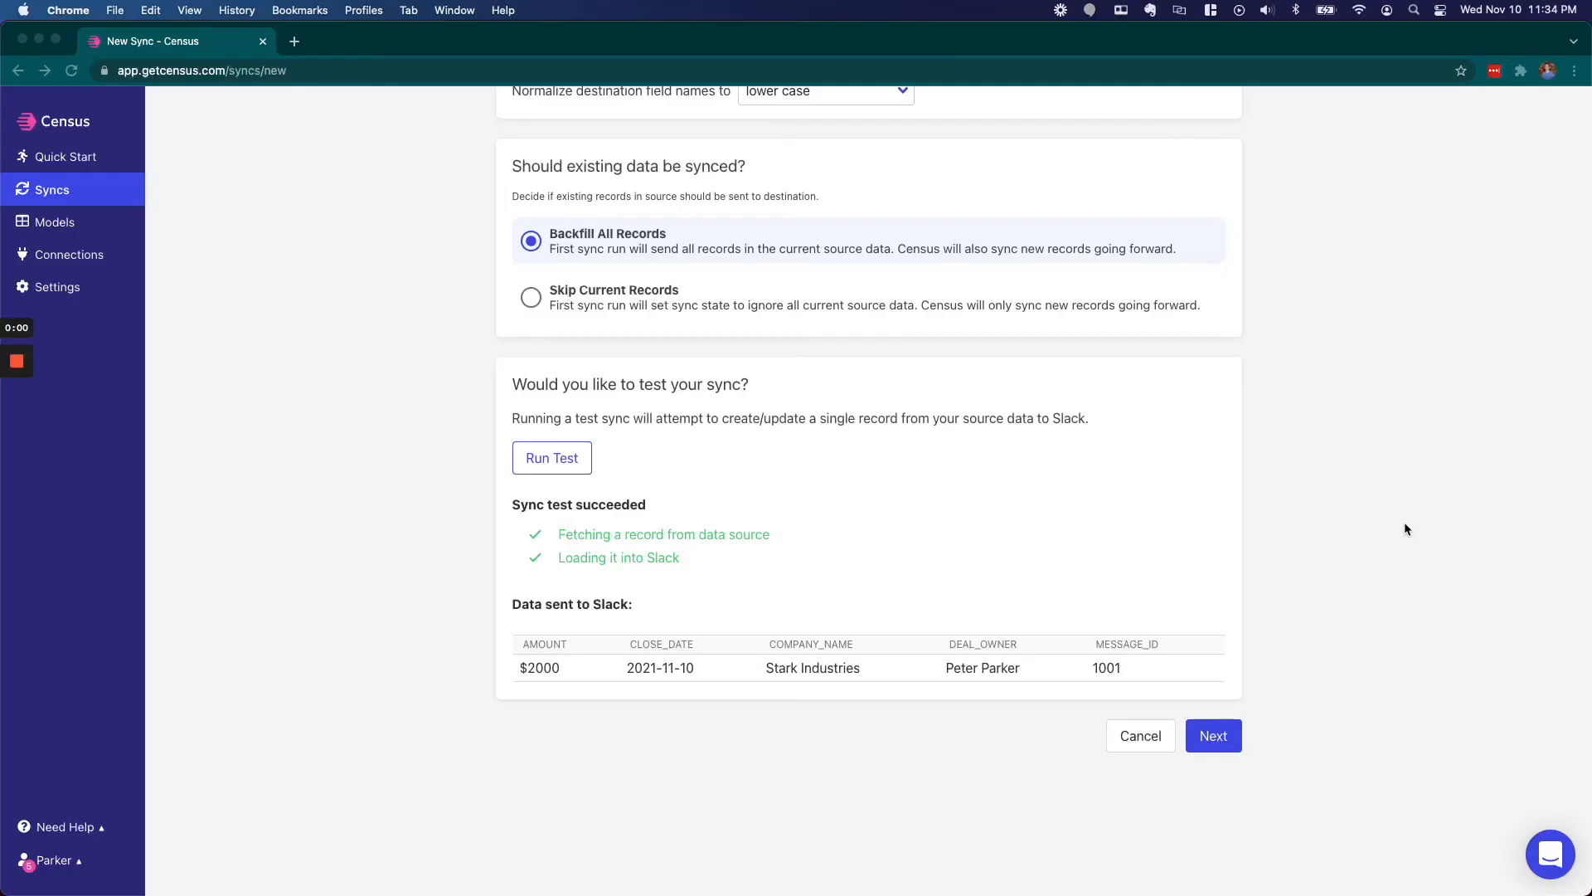
- Create the New Deal Alert → newdeals sync with 'Run a sync now?' enabled
left_click(1215, 735)
left_click(1215, 736)
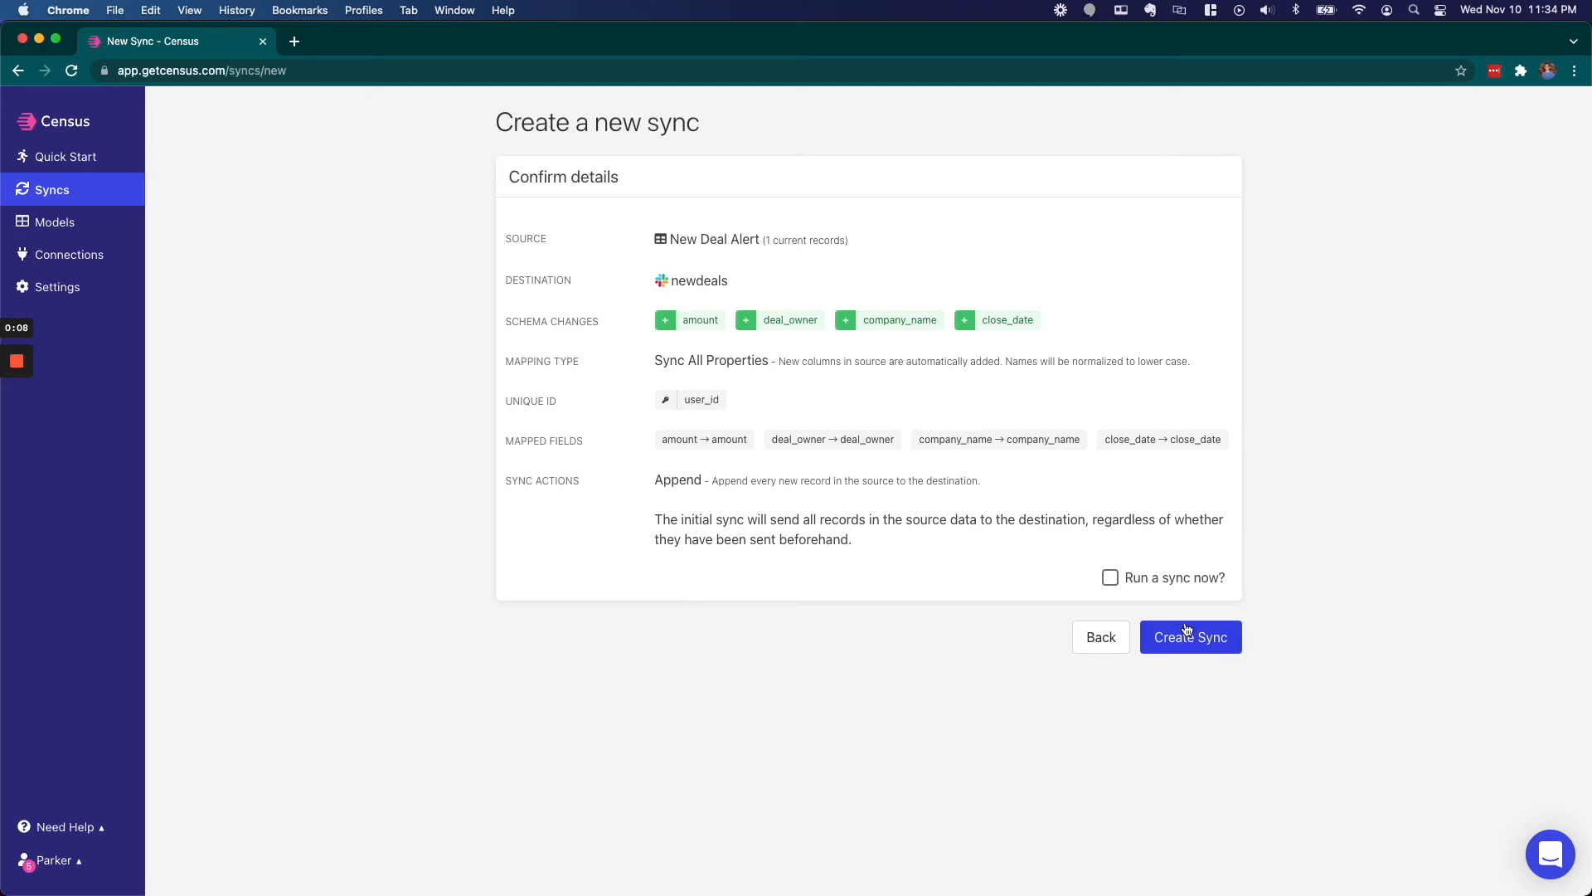
left_click(1111, 579)
left_click(1183, 639)
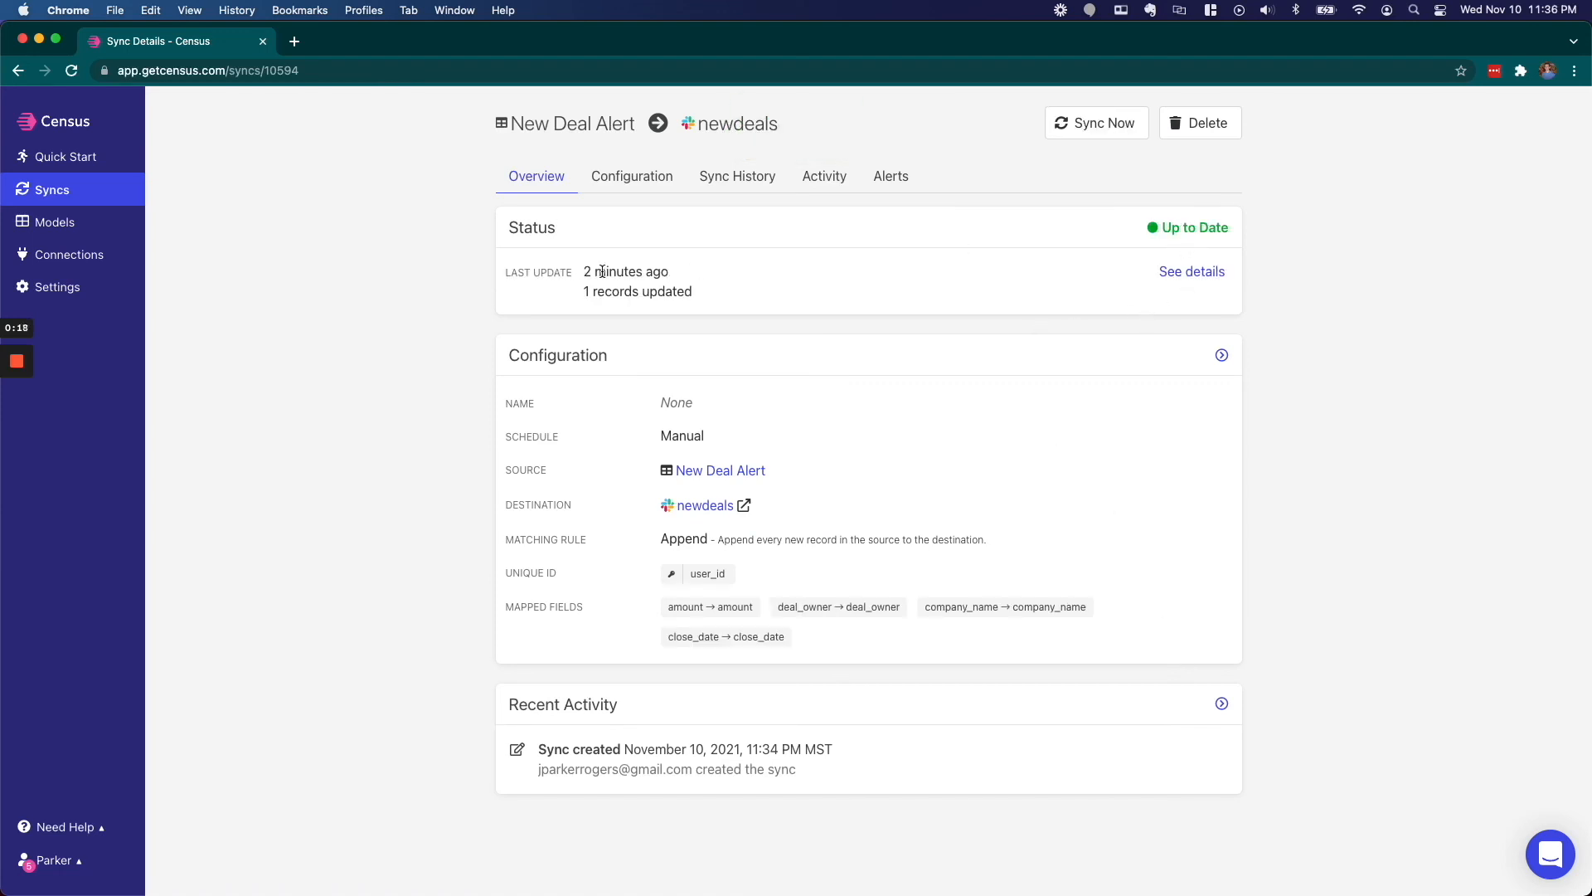
- Review the last update, 1 record updated and Manual schedule, then view the sync's Configuration
left_click_drag(585, 272, 676, 268)
left_click(679, 273)
left_click_drag(582, 291, 697, 292)
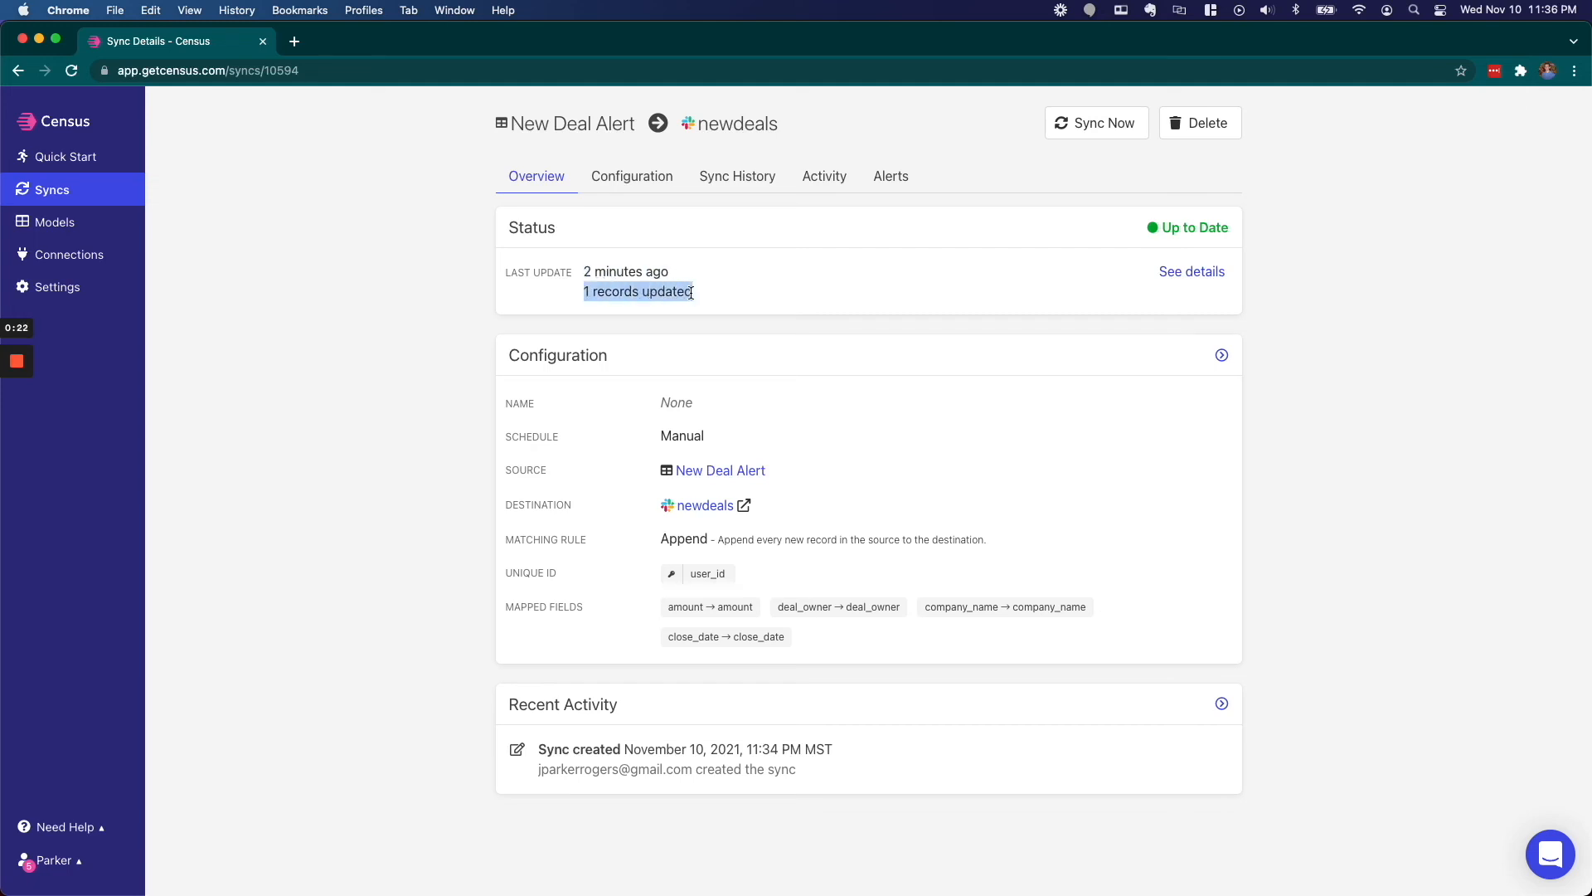
left_click(705, 296)
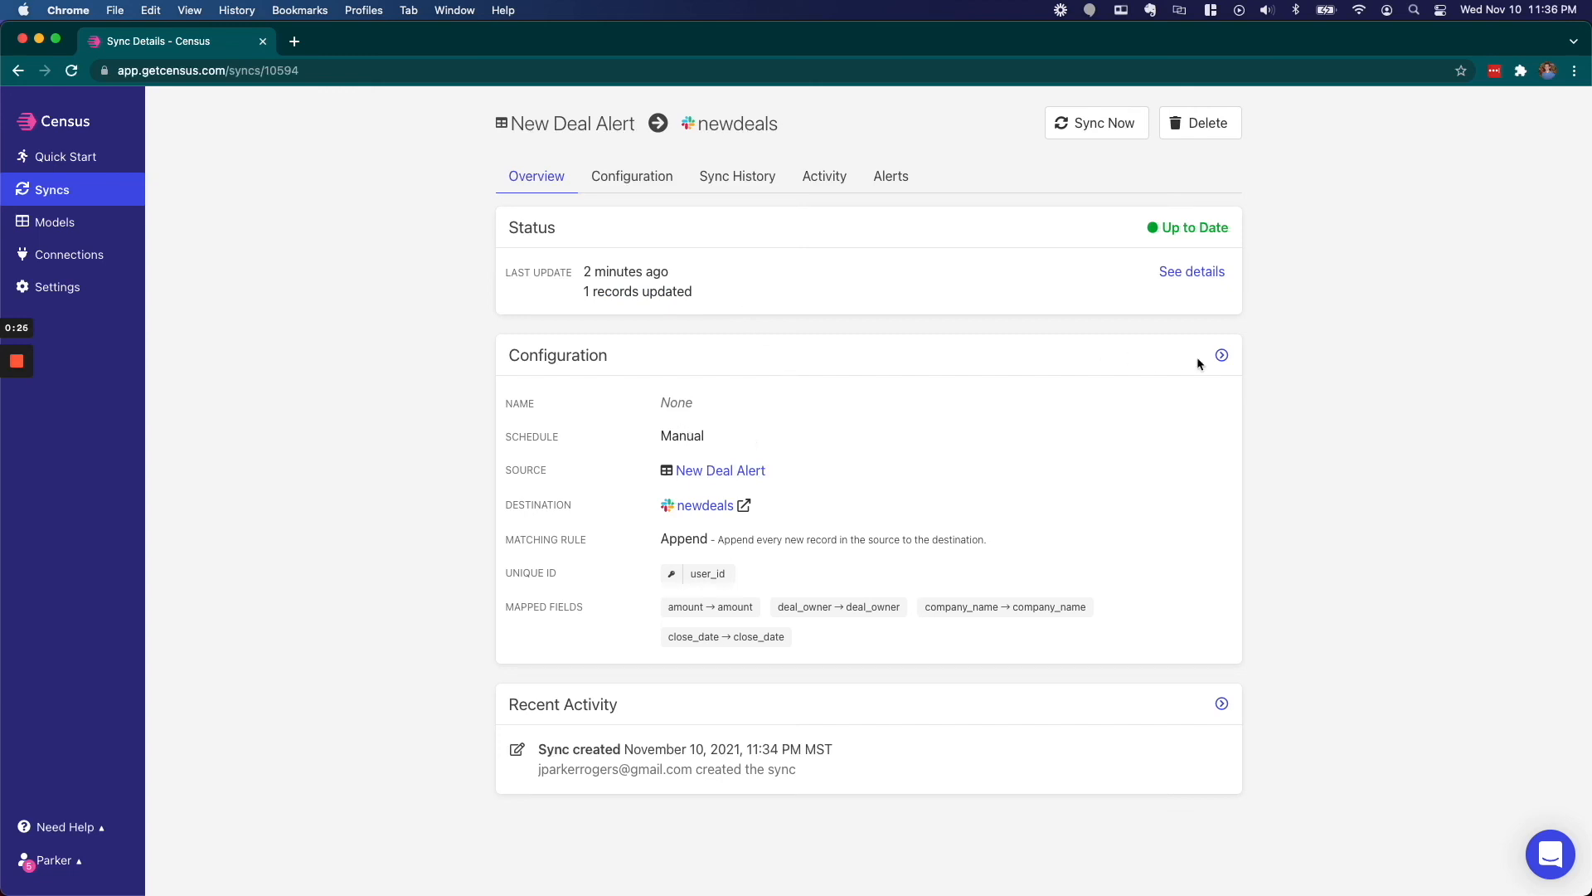
left_click_drag(596, 437, 680, 436)
left_click(1222, 355)
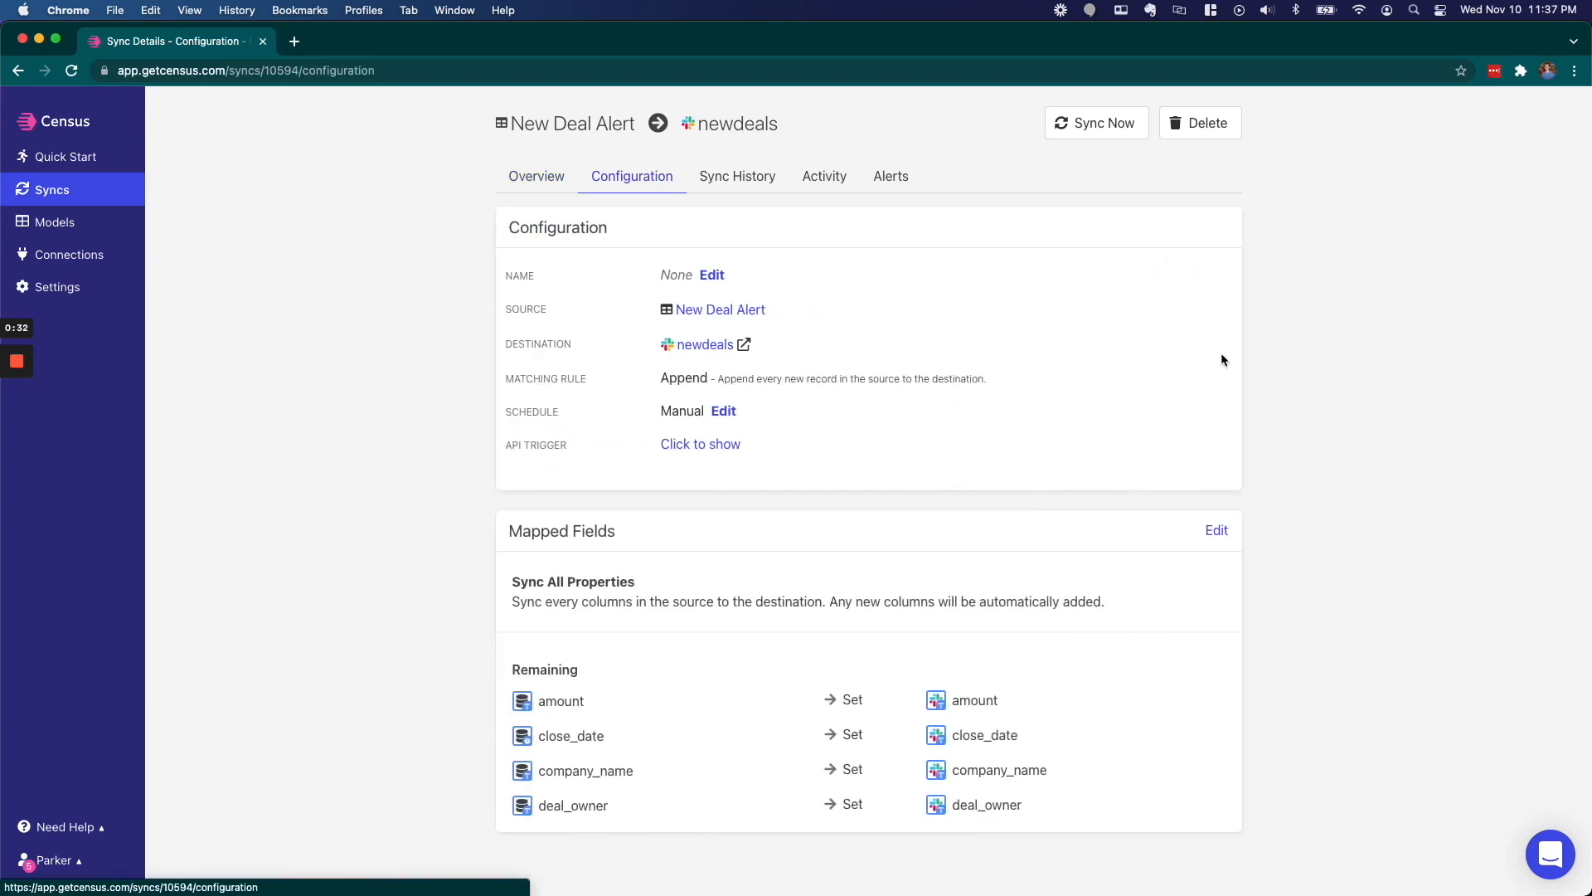
- Change the sync schedule from Manual to Daily at 23:00 UTC and save it
scroll(682, 351, "down", 1)
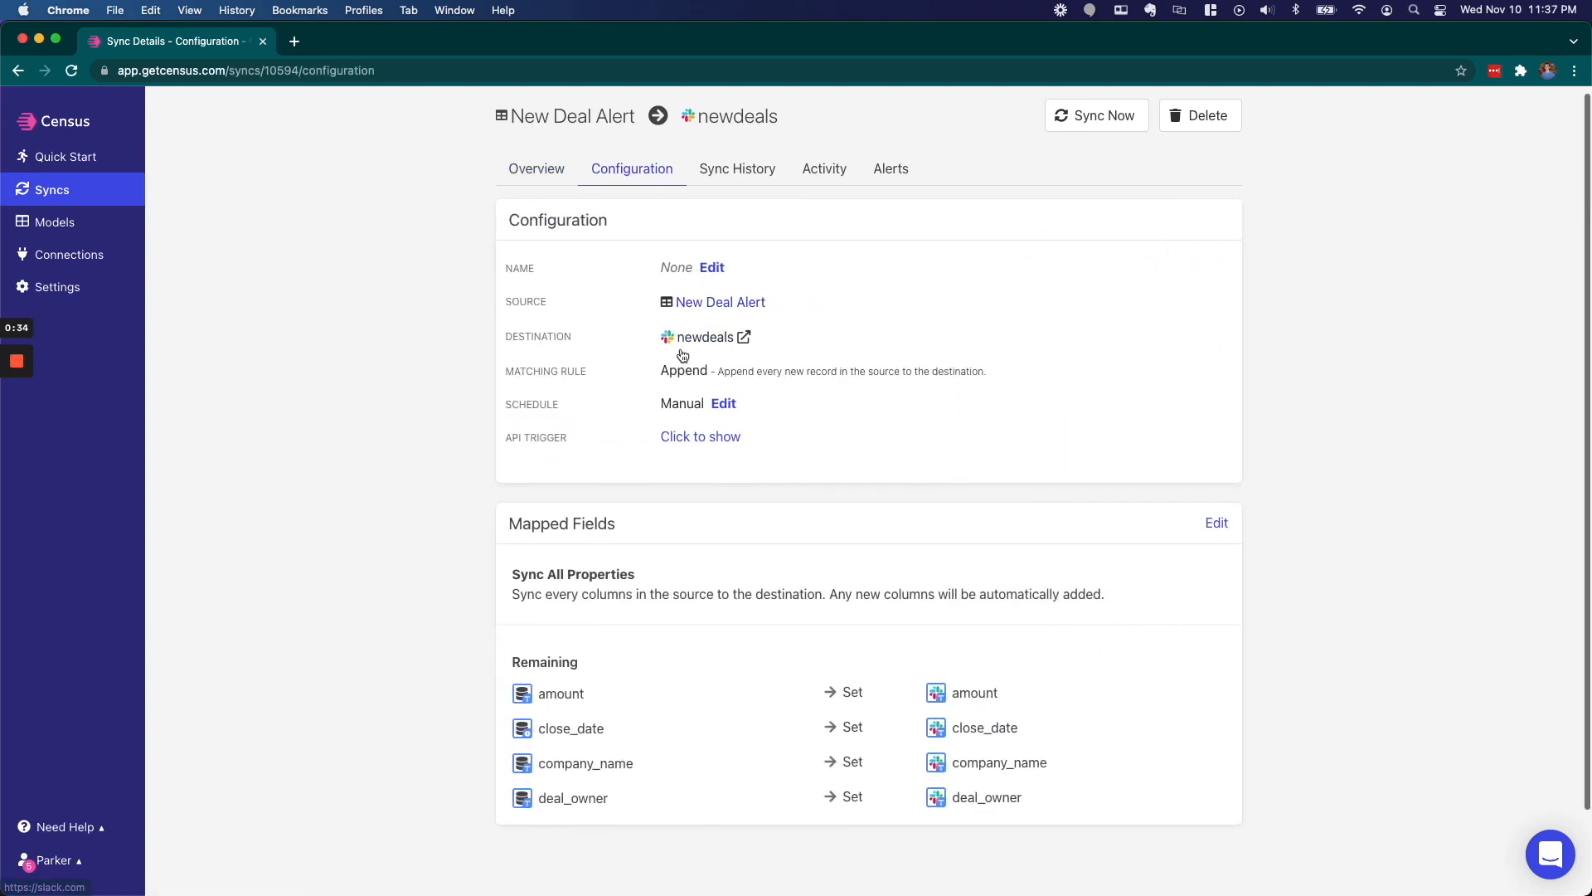
left_click(727, 389)
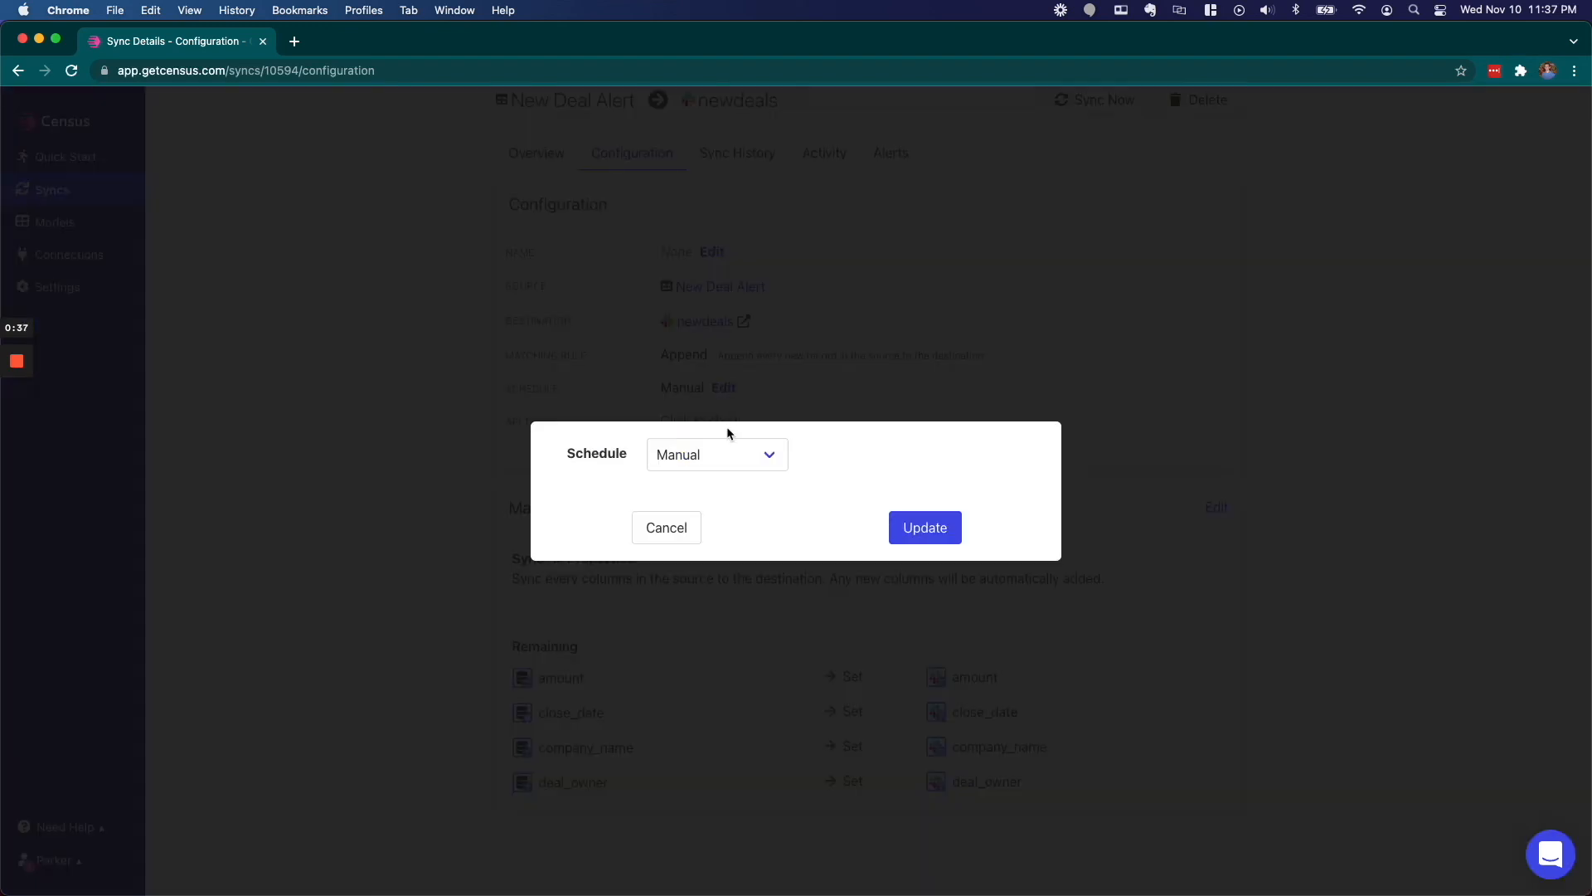
left_click(724, 453)
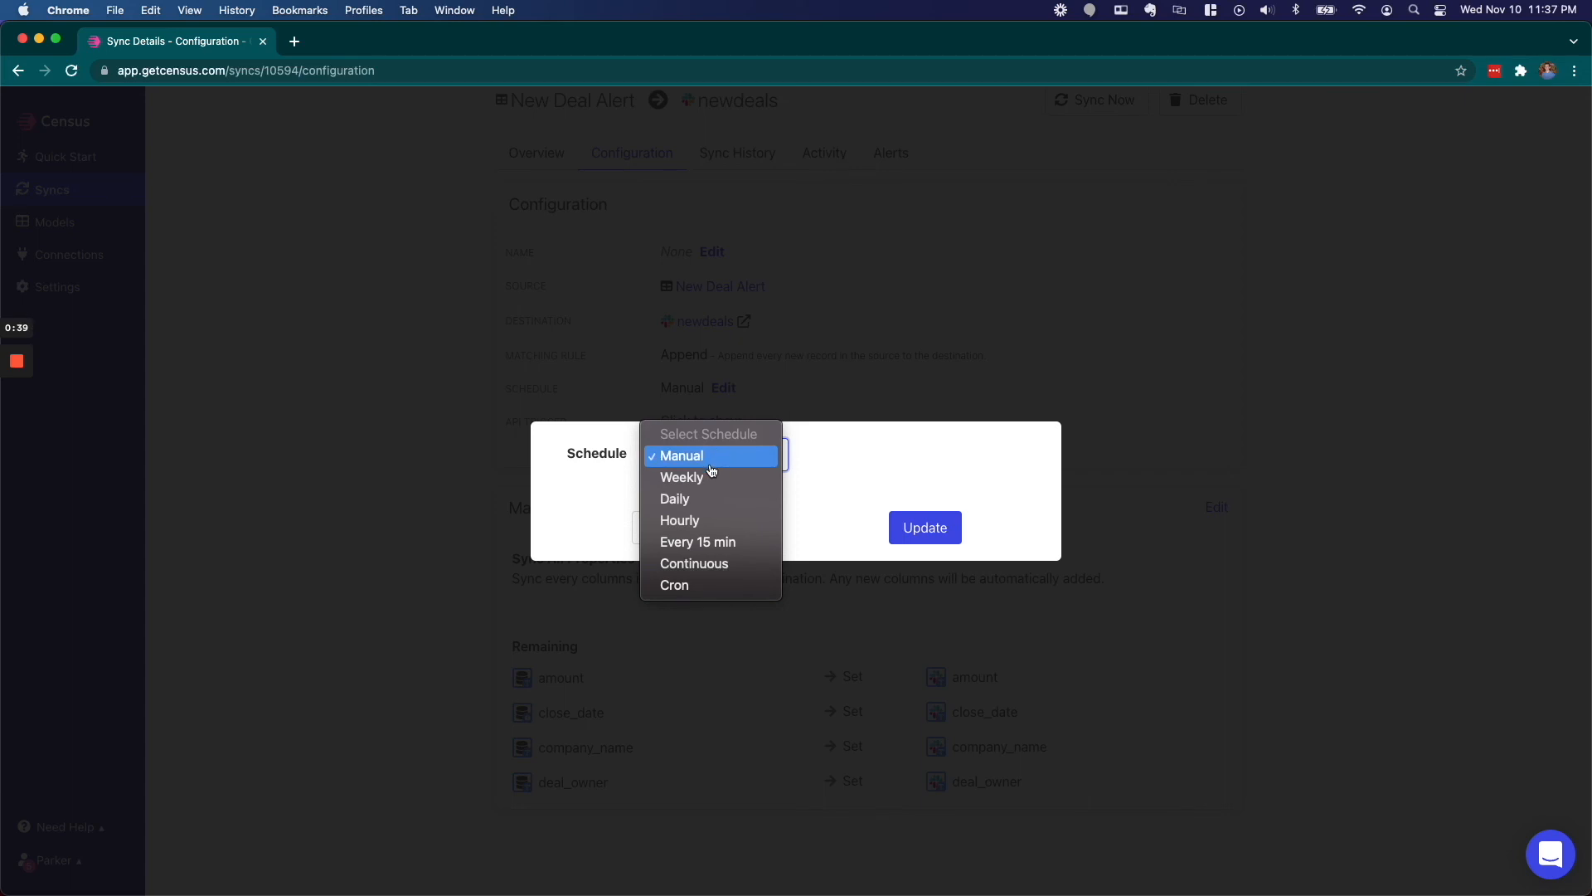
left_click(692, 507)
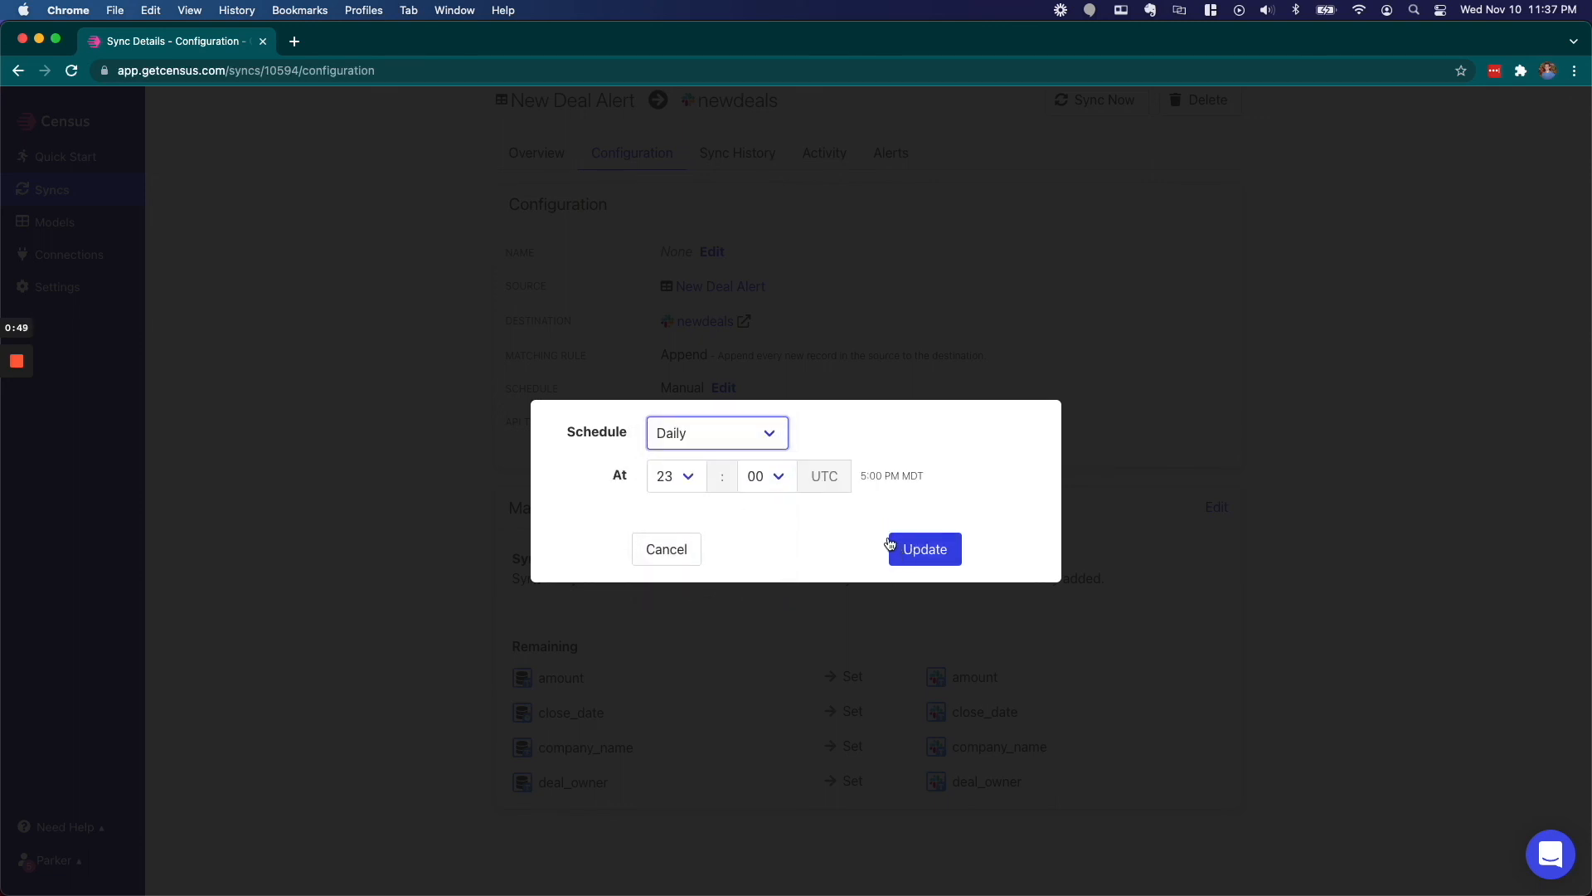
left_click(919, 544)
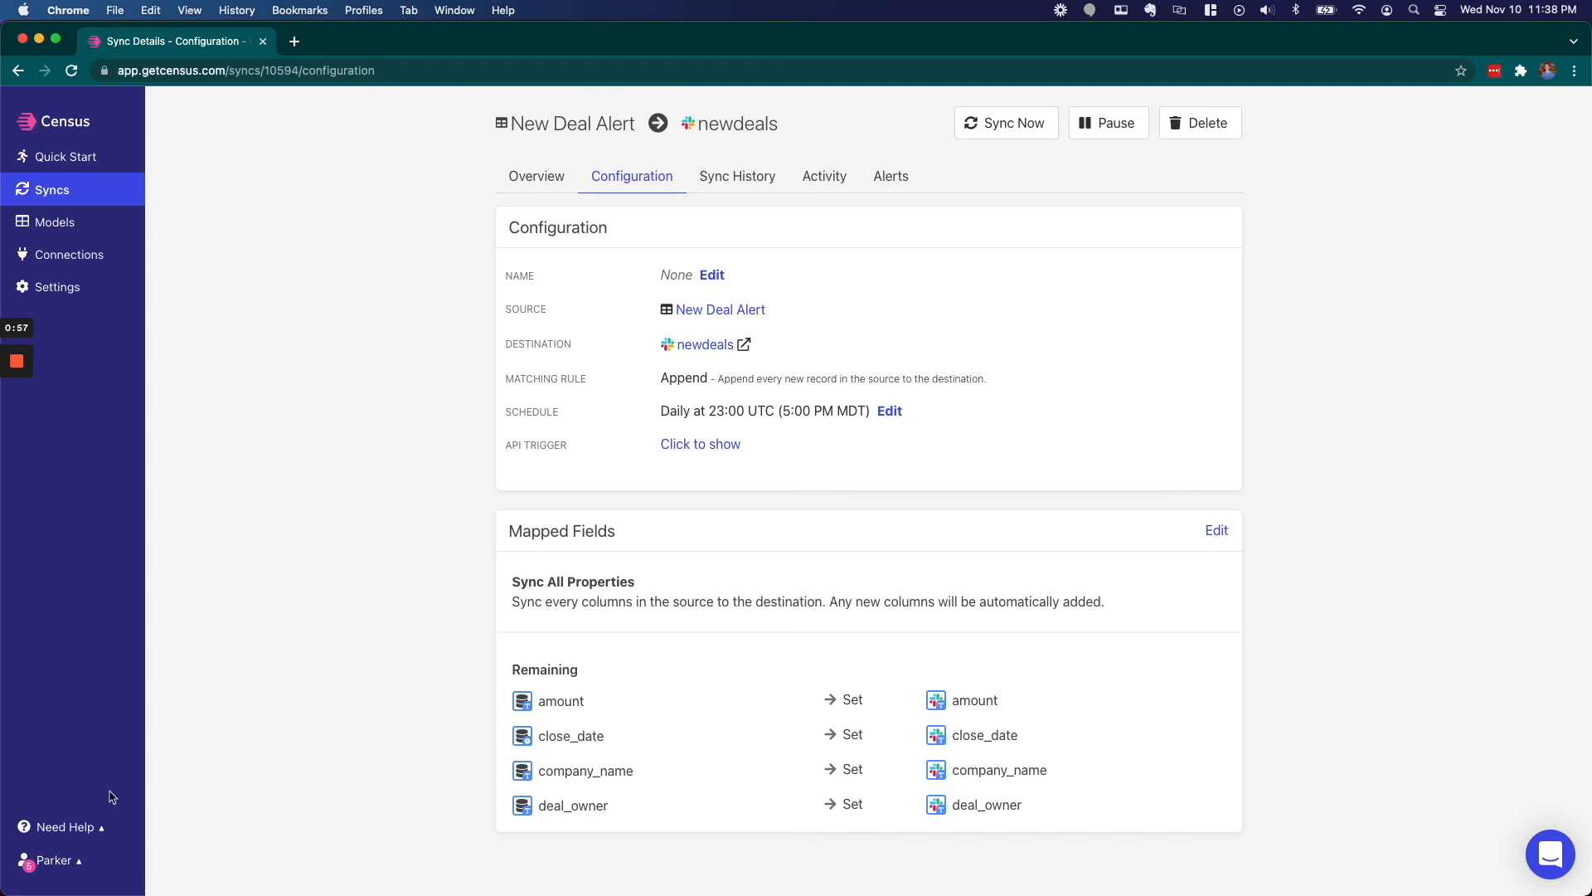
left_click(65, 826)
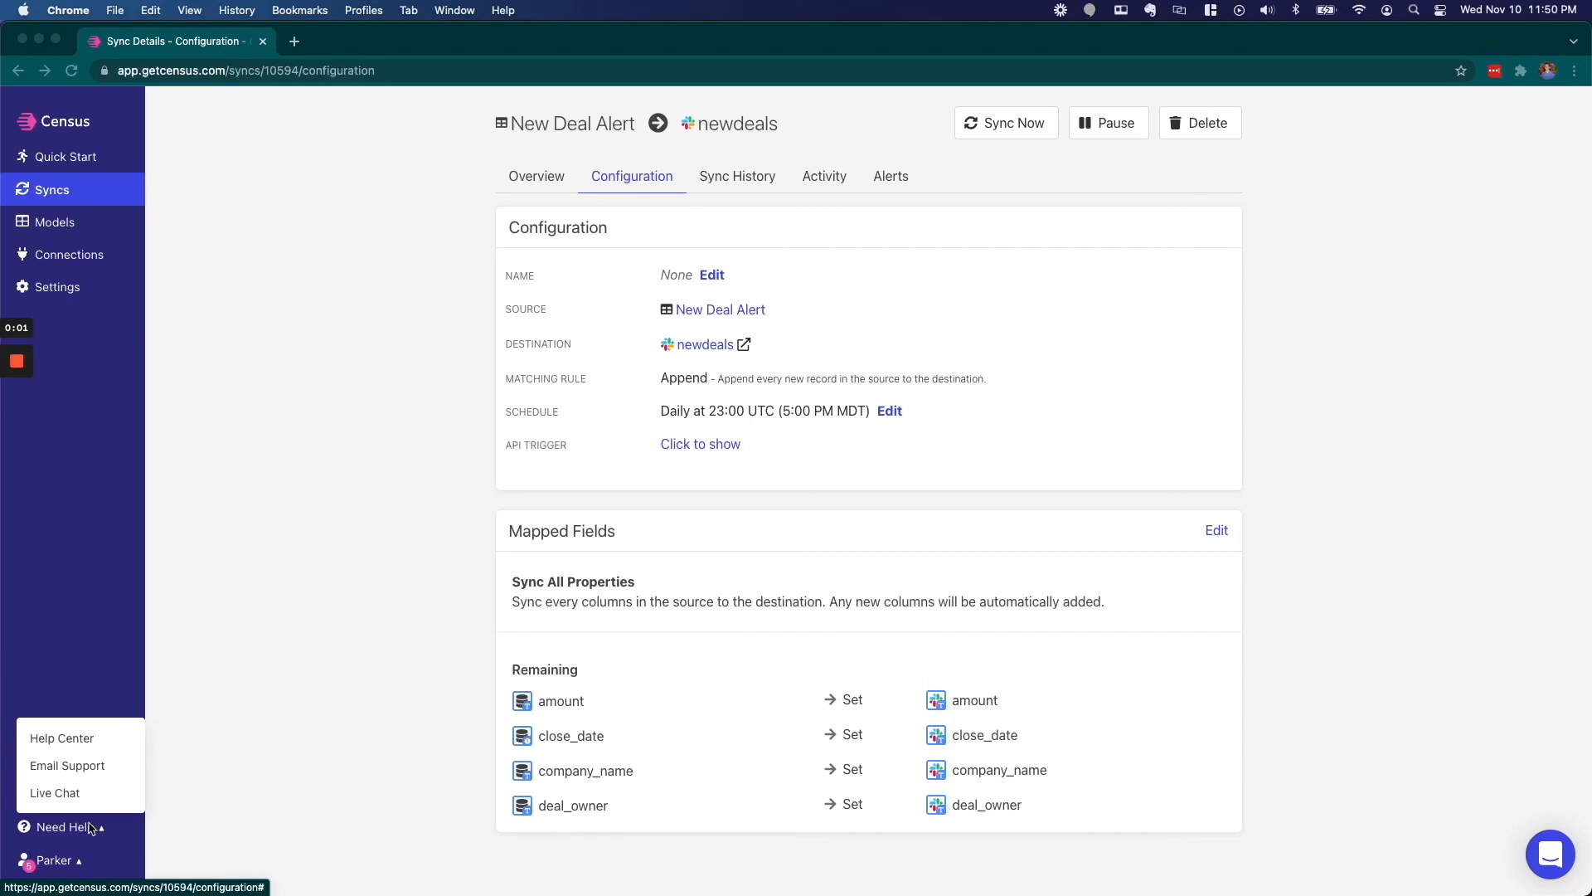
left_click(92, 827)
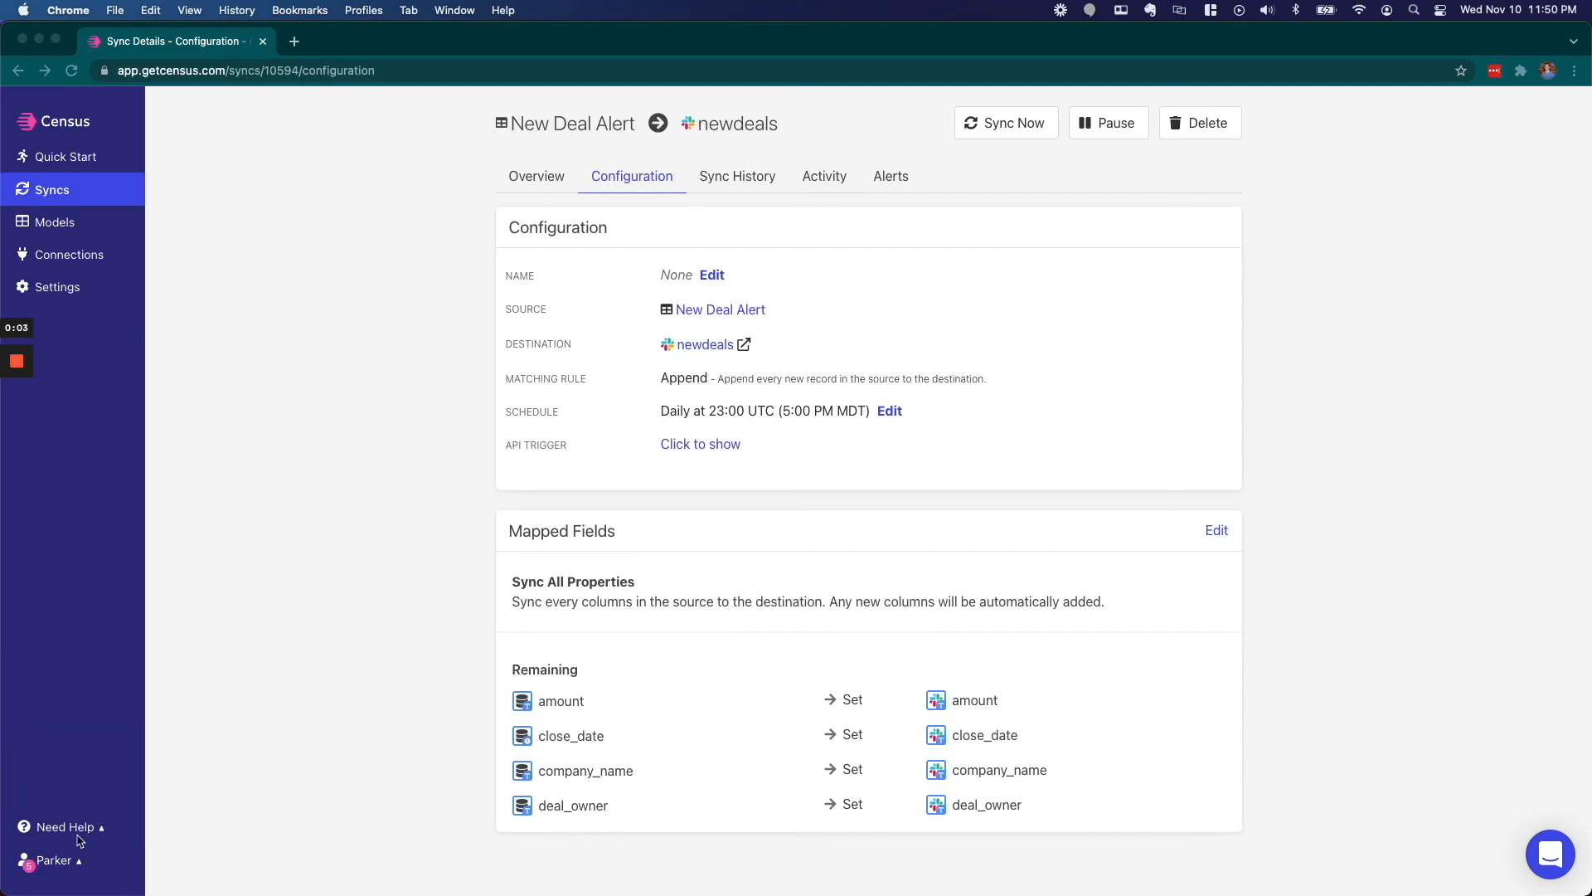